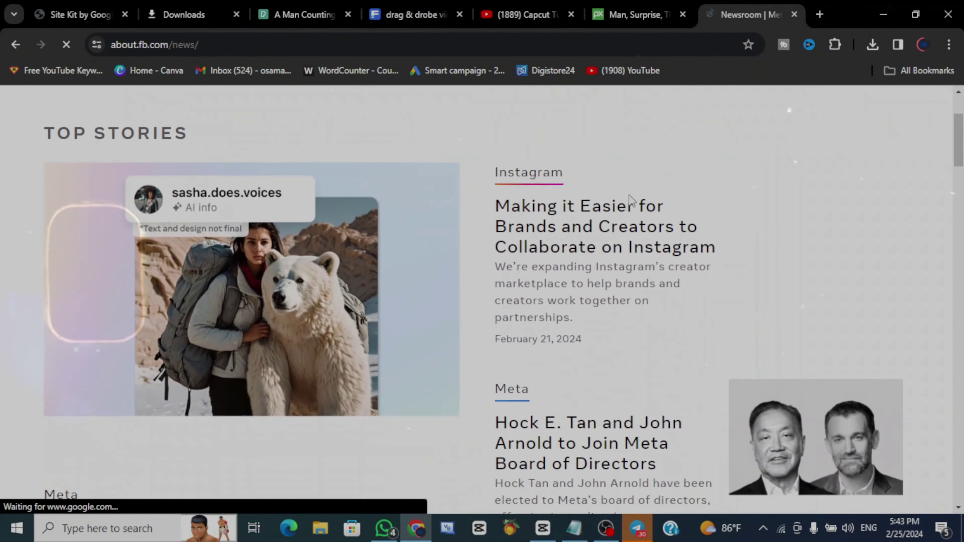
# - Scroll through the Meta Newsroom, Microsoft Source, NASA, White House and Netflix example sites
pyautogui.scroll(-4, 631, 200)
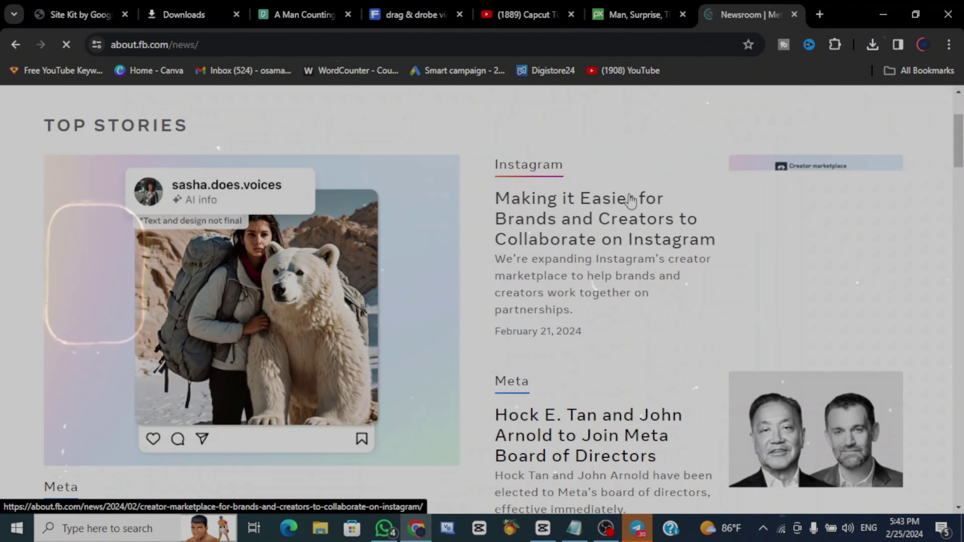
pyautogui.scroll(-6, 631, 200)
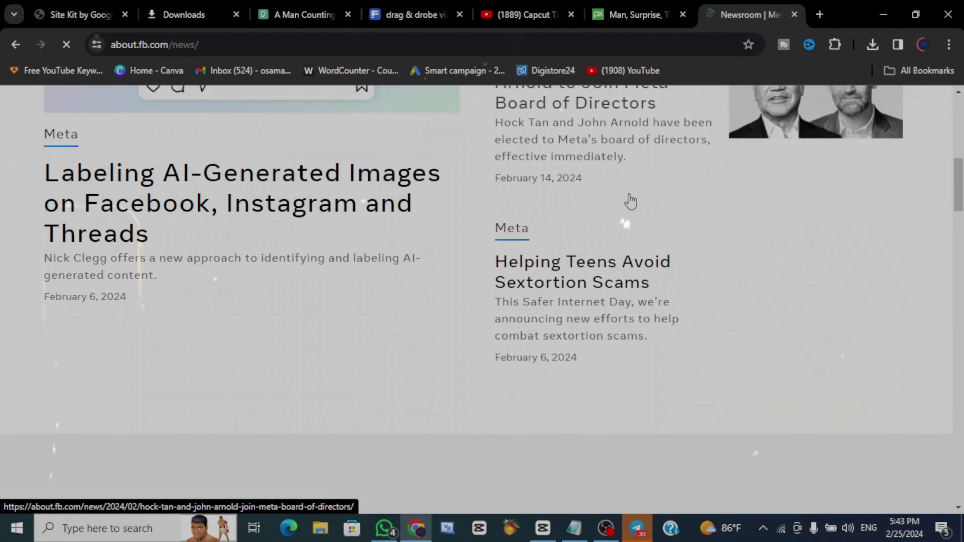
pyautogui.scroll(3, 629, 199)
pyautogui.scroll(10, 628, 199)
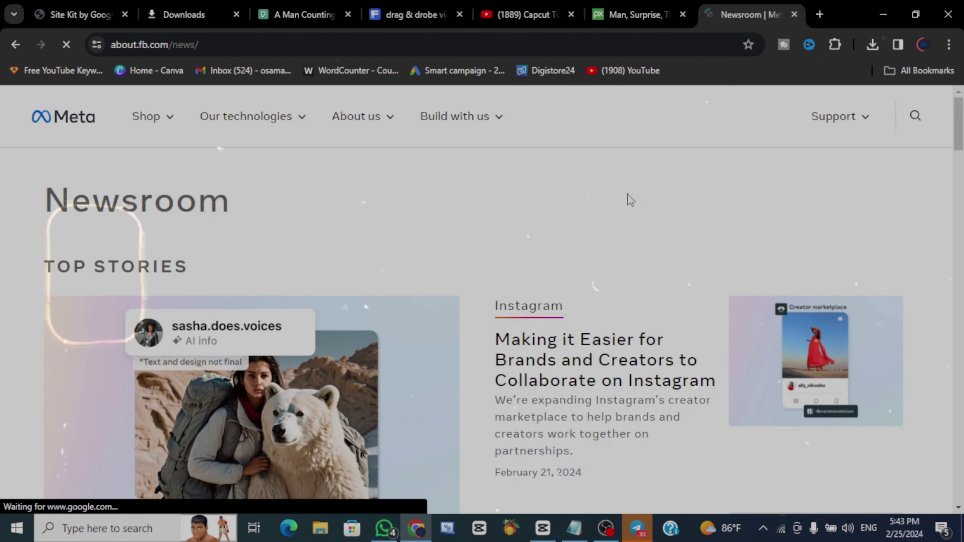
pyautogui.scroll(-9, 628, 195)
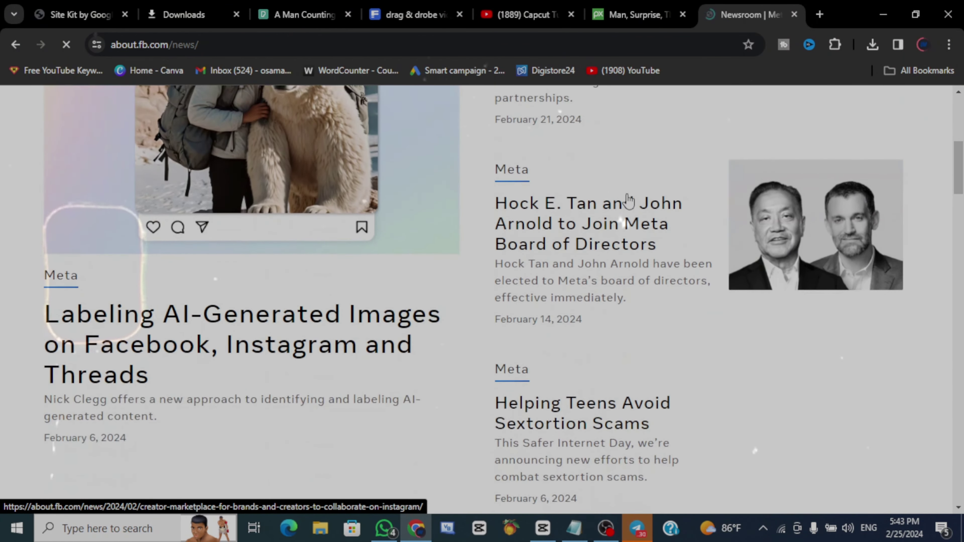
pyautogui.moveTo(612, 520)
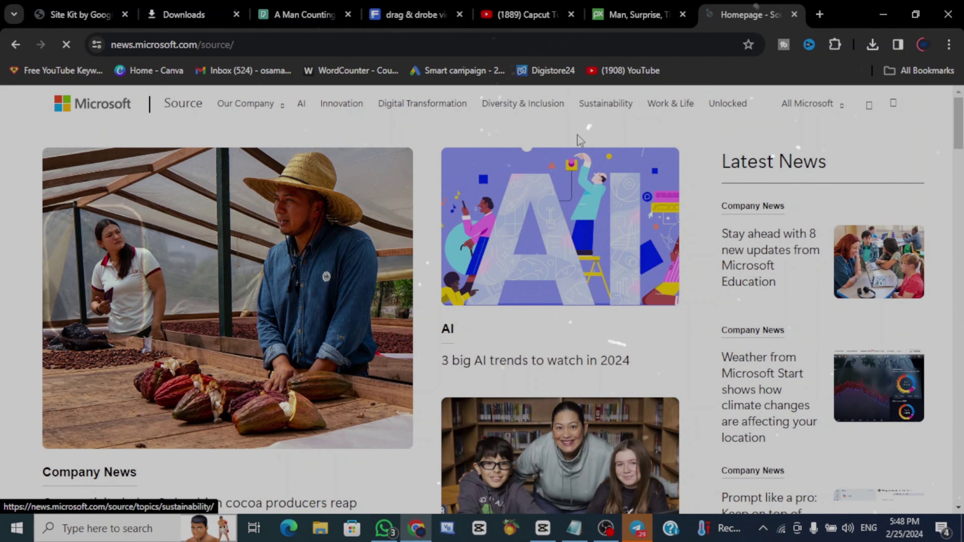
pyautogui.scroll(-2, 575, 145)
pyautogui.scroll(2, 573, 144)
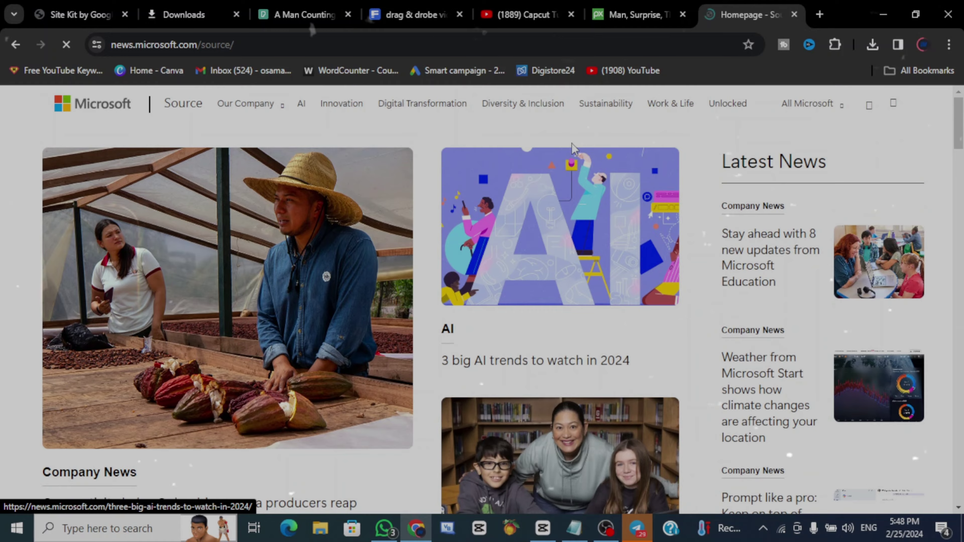
pyautogui.scroll(-10, 572, 143)
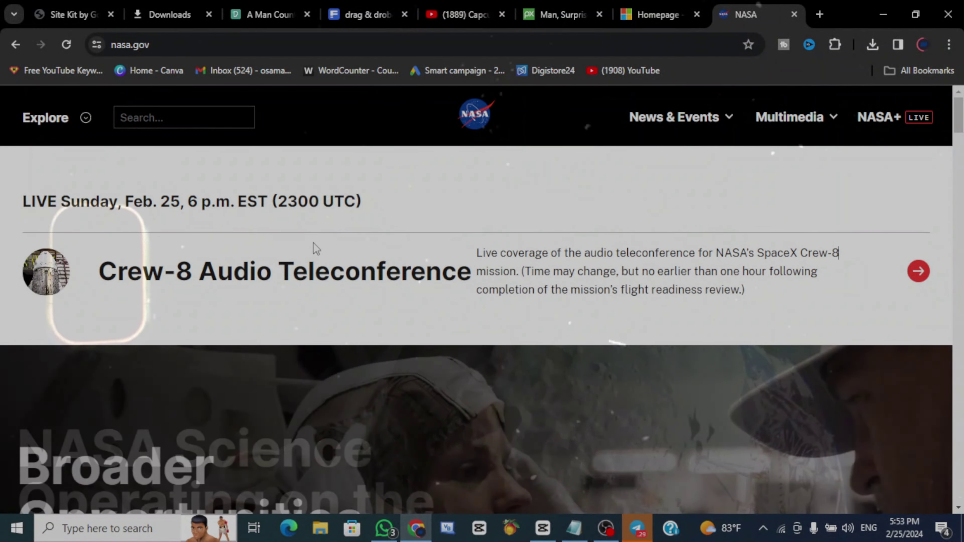
pyautogui.scroll(-6, 313, 243)
pyautogui.scroll(-12, 314, 244)
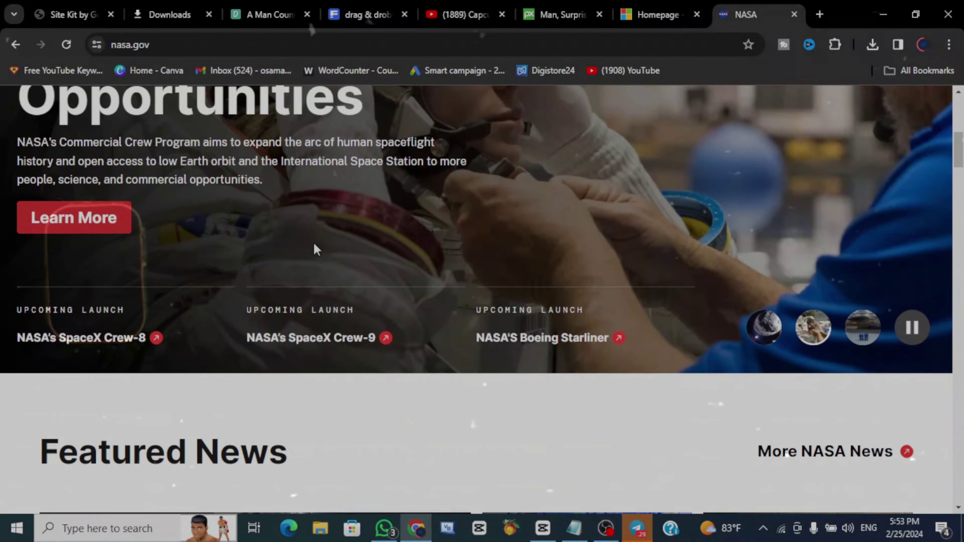
pyautogui.scroll(-3, 320, 252)
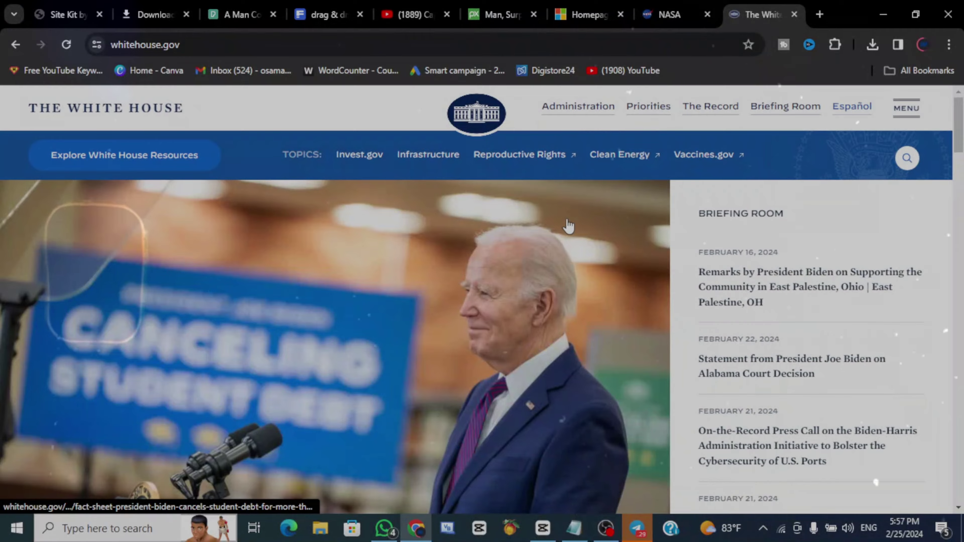
pyautogui.scroll(-5, 568, 226)
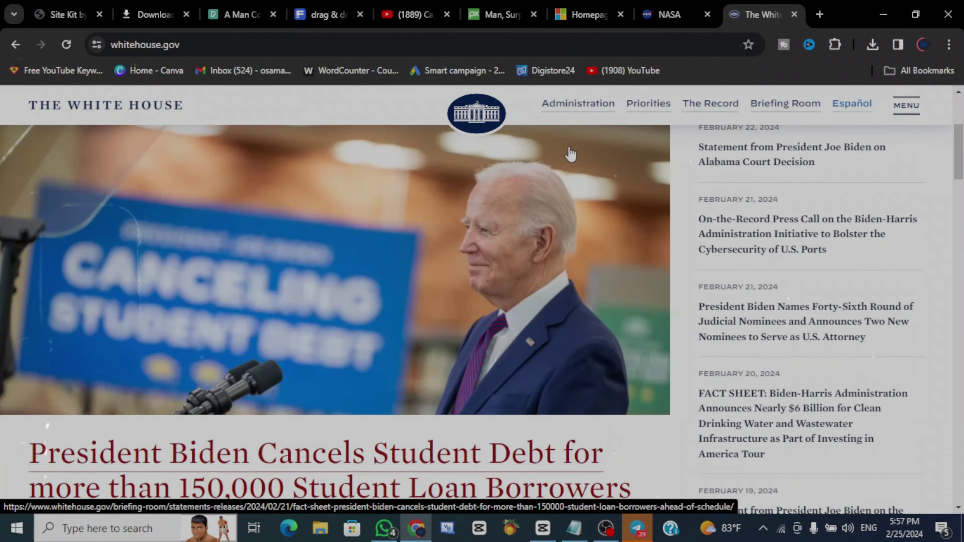
pyautogui.scroll(-5, 571, 154)
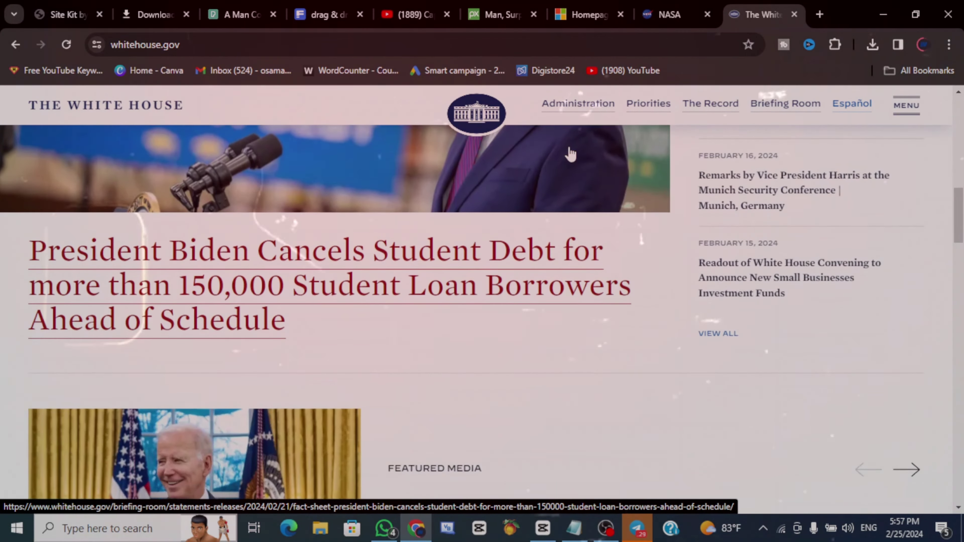
pyautogui.scroll(-10, 570, 154)
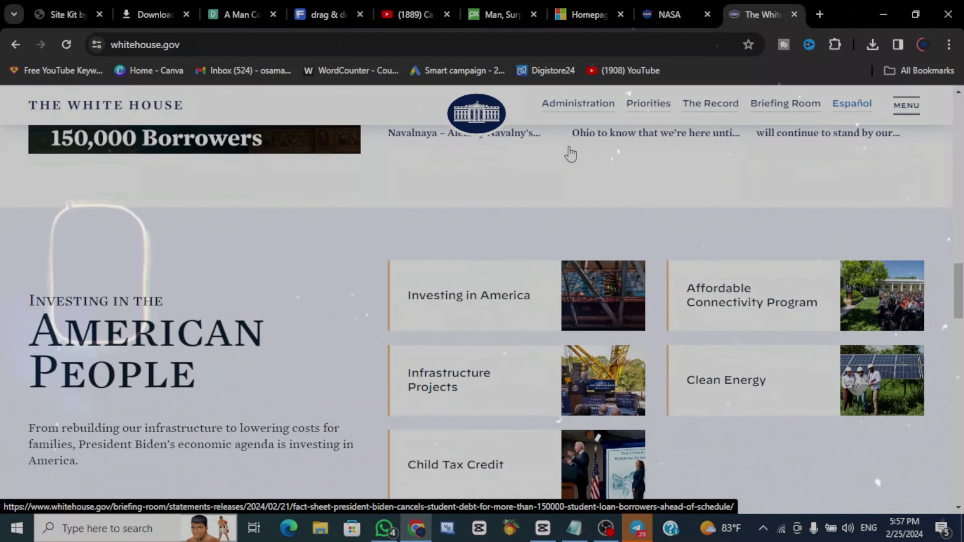
pyautogui.scroll(-7, 570, 154)
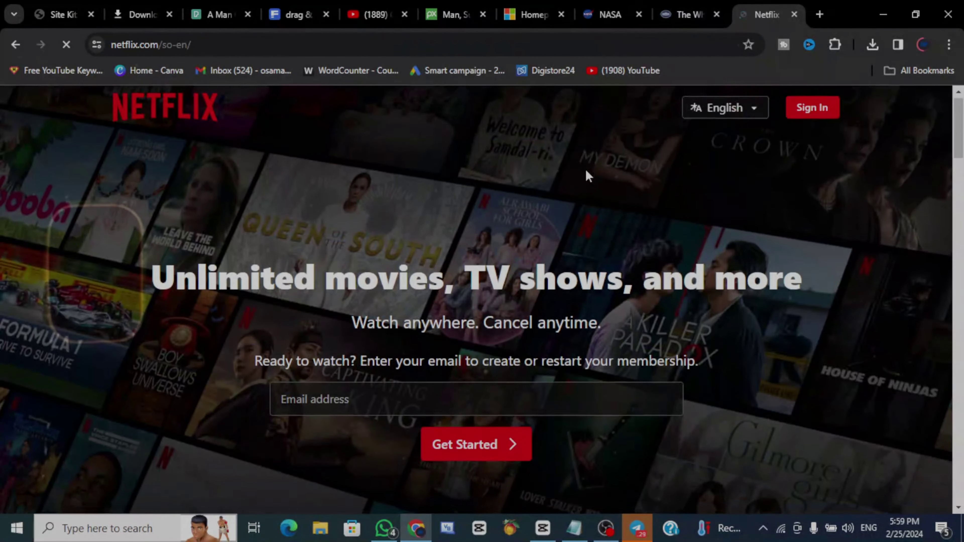
pyautogui.scroll(-10, 588, 175)
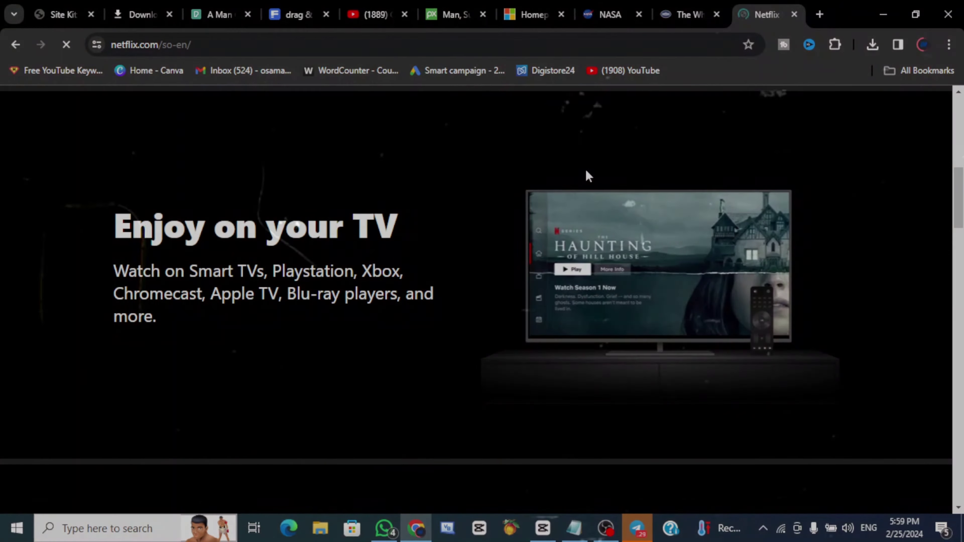
pyautogui.scroll(-10, 588, 176)
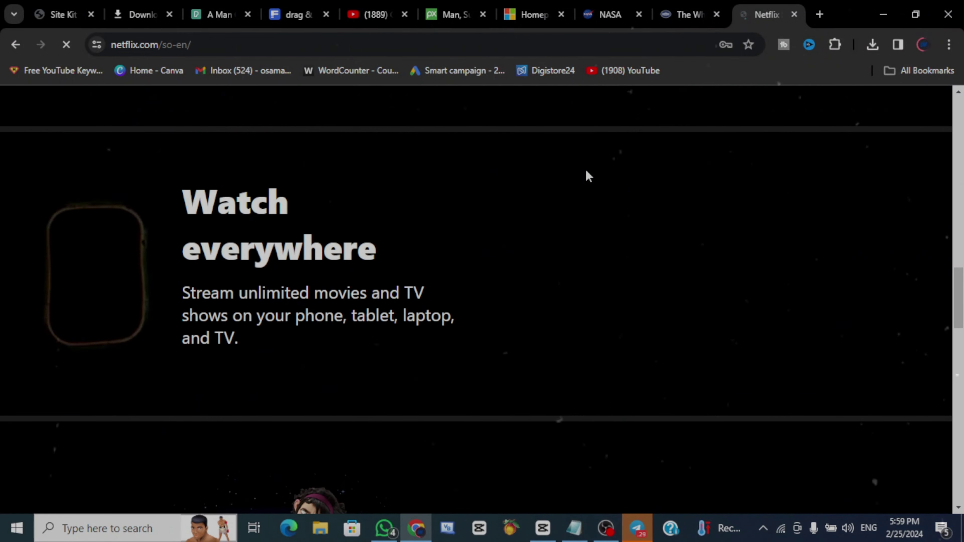
pyautogui.scroll(-10, 586, 171)
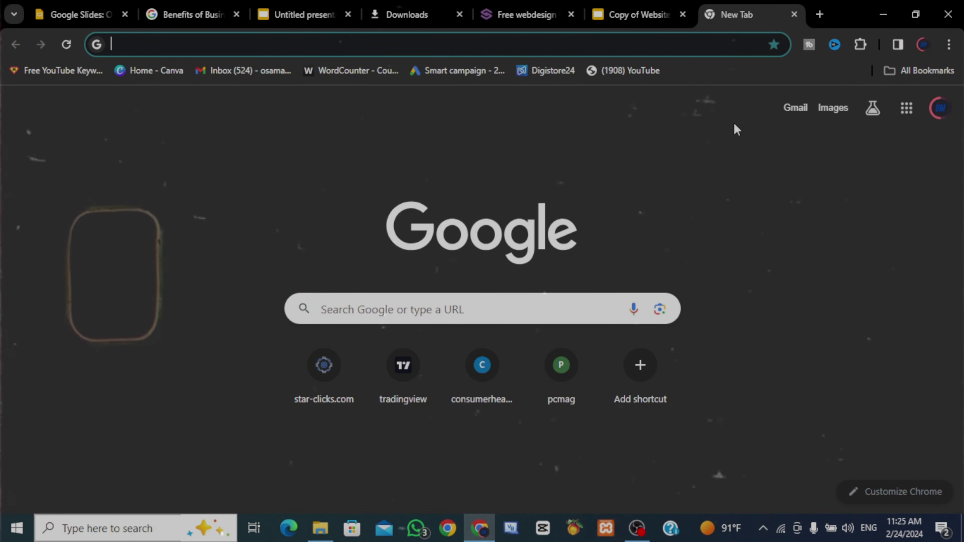
# - Search Google for localwp, open localwp.com and bring up its Download Local form
pyautogui.write('localwp')
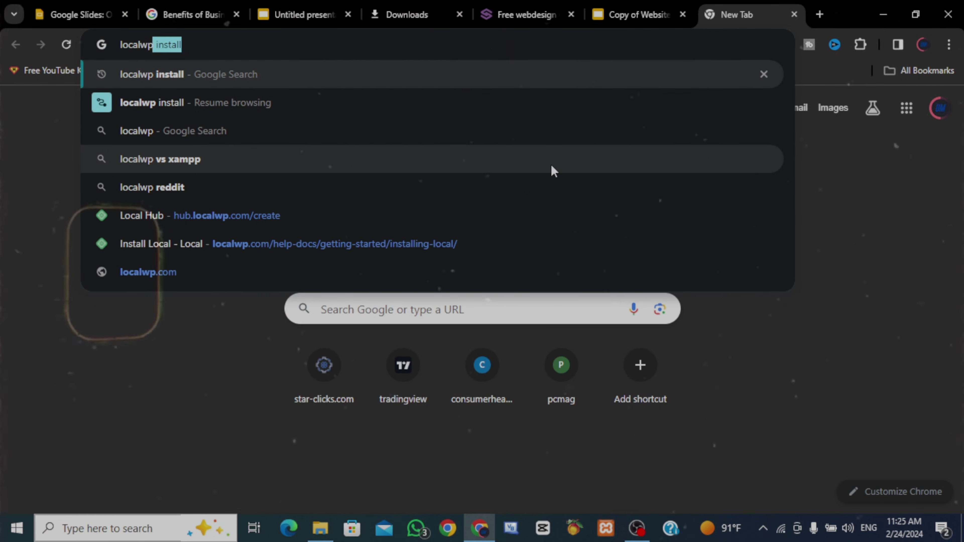
pyautogui.press('Delete')
pyautogui.press('Return')
pyautogui.click(553, 169)
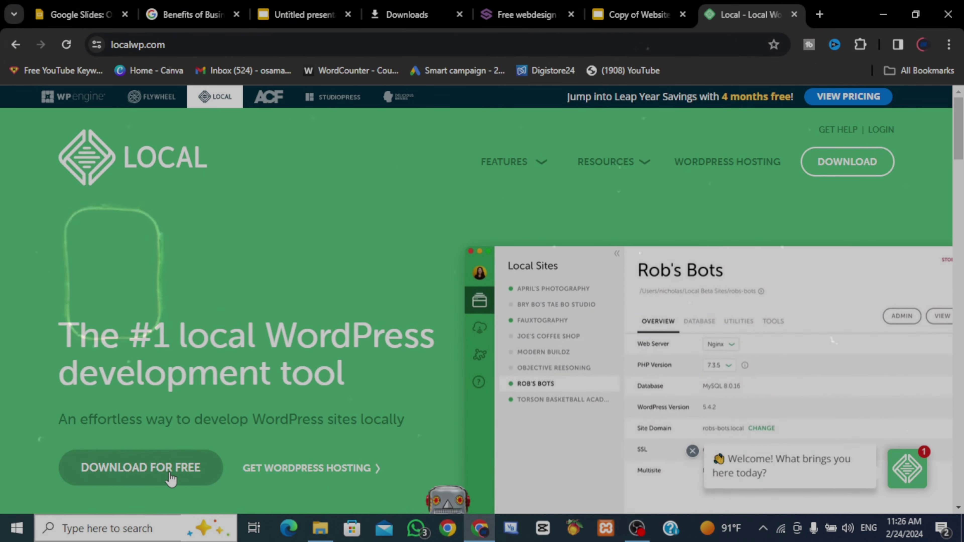
pyautogui.click(171, 479)
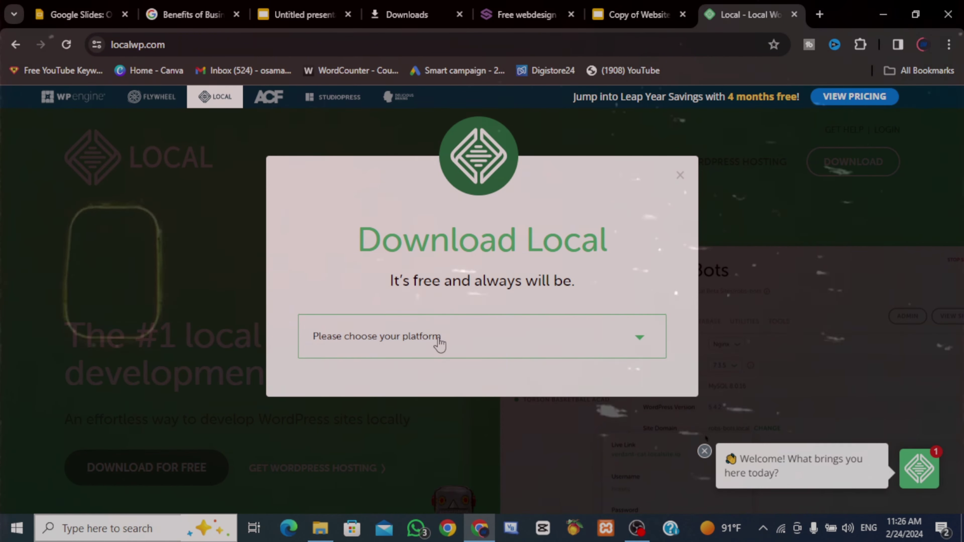
# - Choose Windows as the platform in the Local download form
pyautogui.click(440, 339)
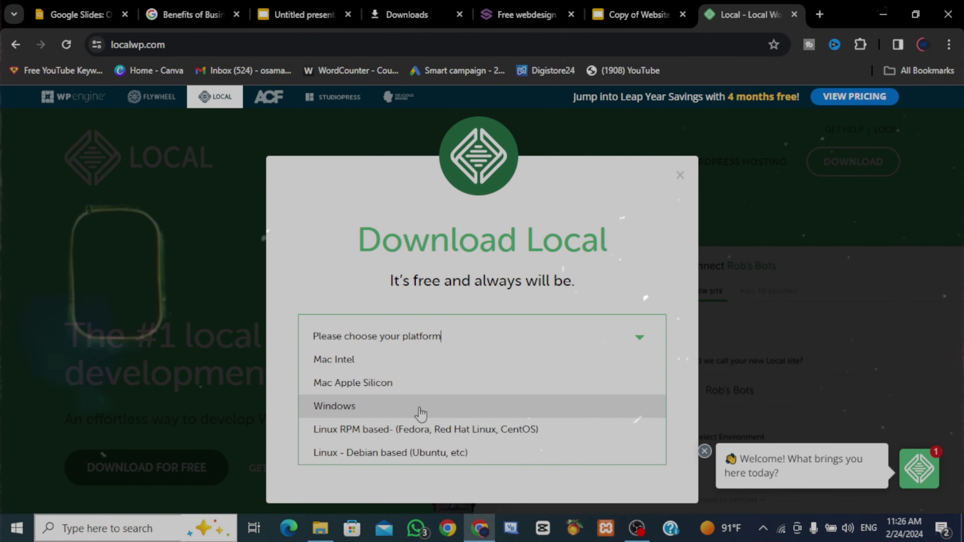
pyautogui.click(420, 414)
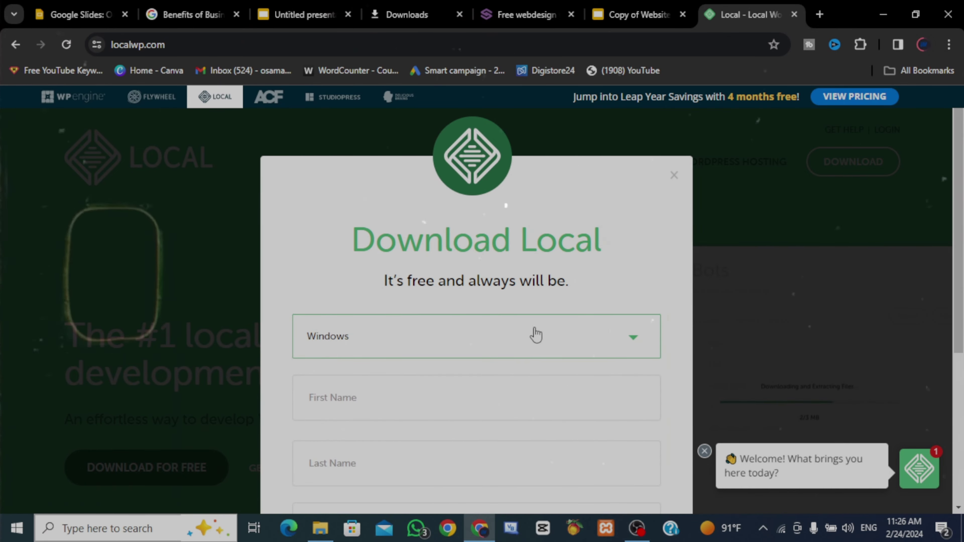
pyautogui.scroll(-4, 673, 246)
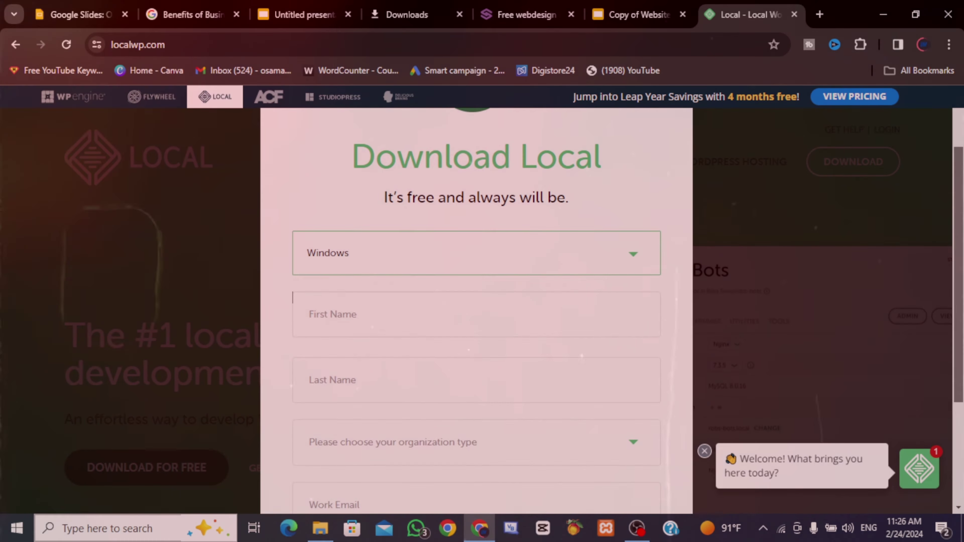
pyautogui.scroll(-1, 583, 232)
# - Fill in the first name and paste the surname into the Last Name field
pyautogui.click(584, 233)
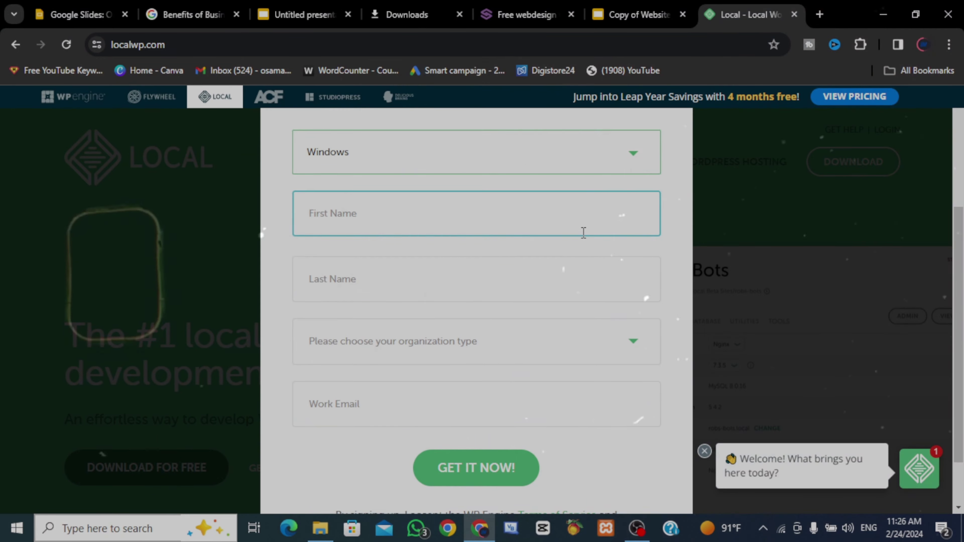
pyautogui.click(325, 215)
pyautogui.write('engusaama')
pyautogui.moveTo(361, 213); pyautogui.dragTo(326, 215)
pyautogui.hotkey('ctrl', 'c')
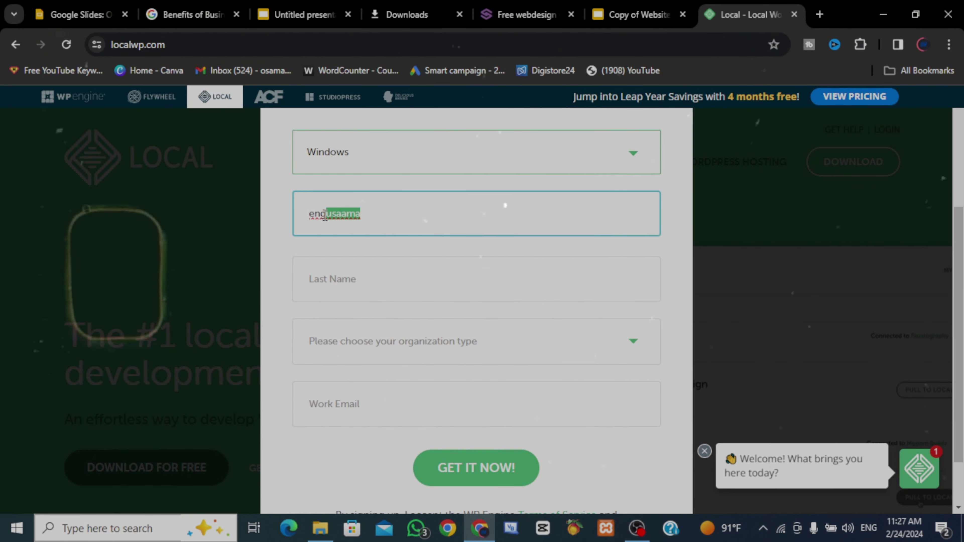
pyautogui.click(336, 265)
pyautogui.hotkey('ctrl', 'v')
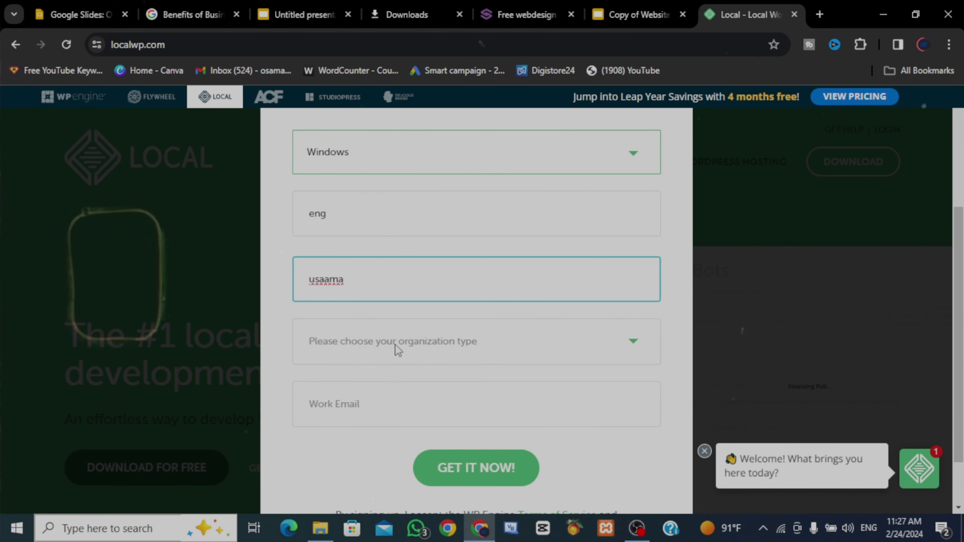
# - Set organization type to Other and paste your work e-mail address
pyautogui.click(397, 346)
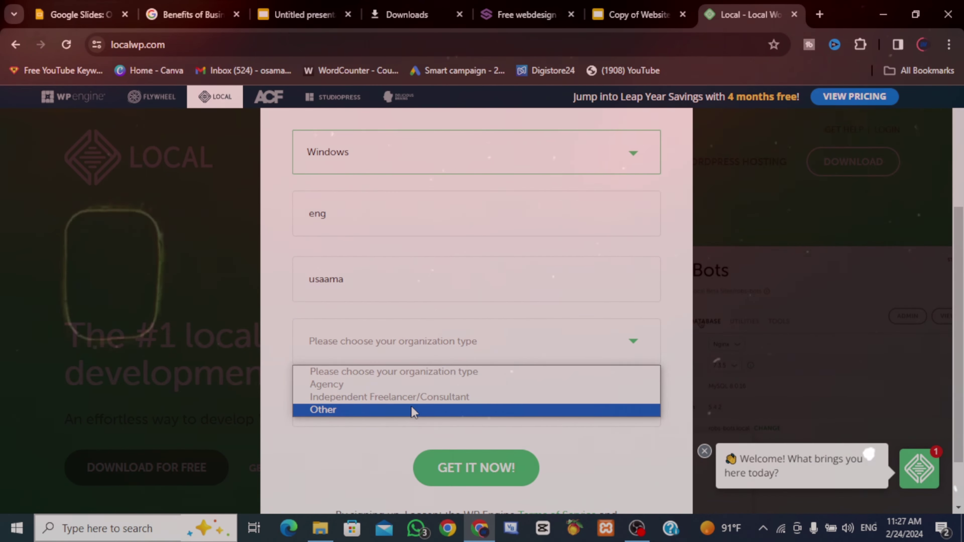
pyautogui.click(413, 411)
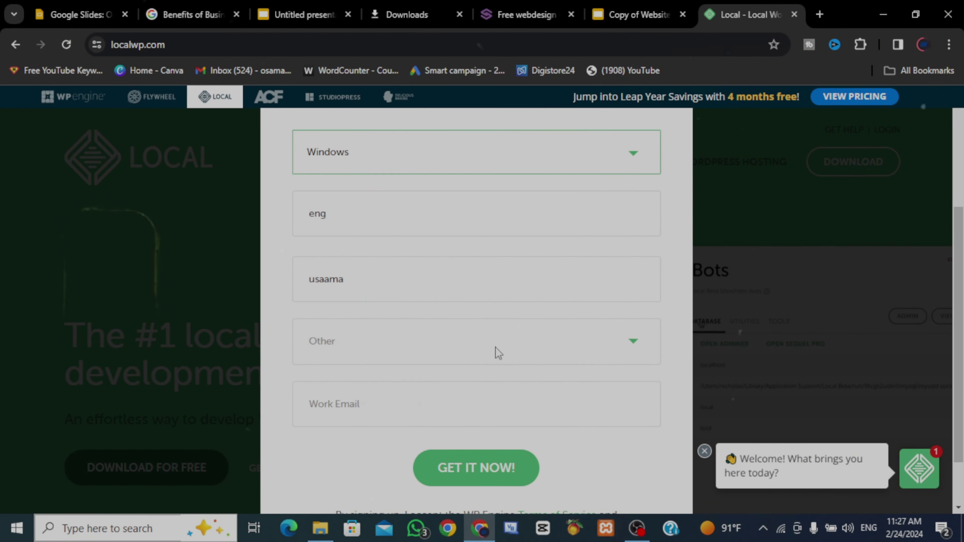
pyautogui.click(464, 398)
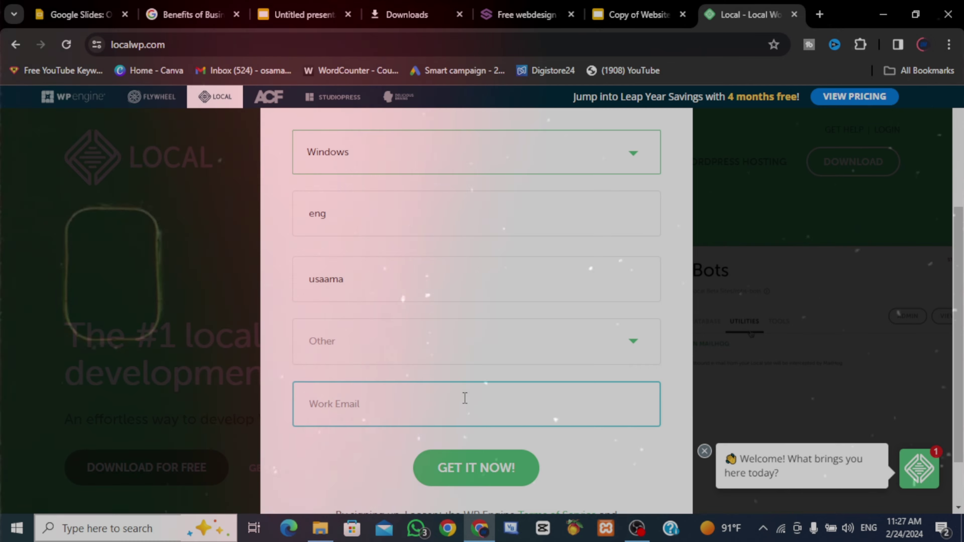
pyautogui.hotkey('ctrl', 'v')
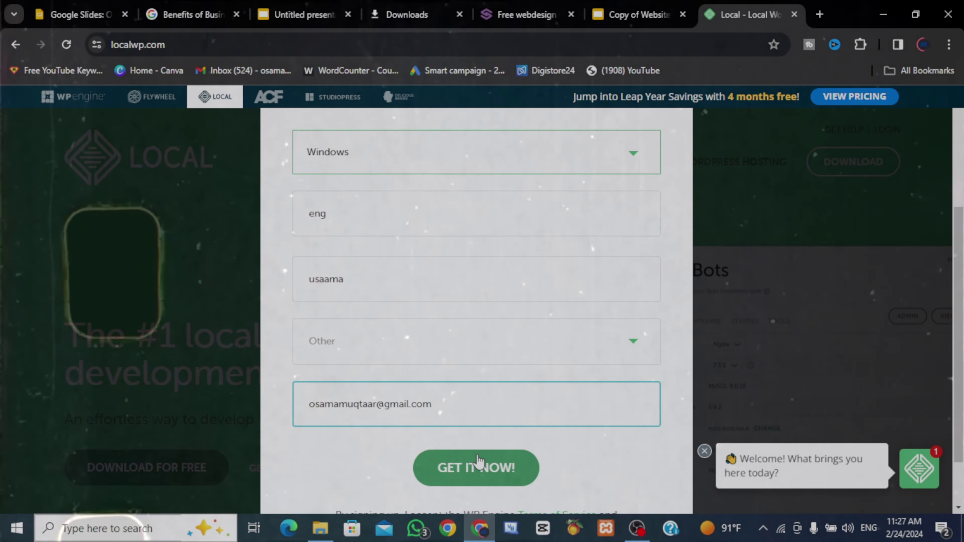
# - Submit the form, cancel the local-8.2.1-windows.exe download, and minimize Chrome
pyautogui.click(478, 461)
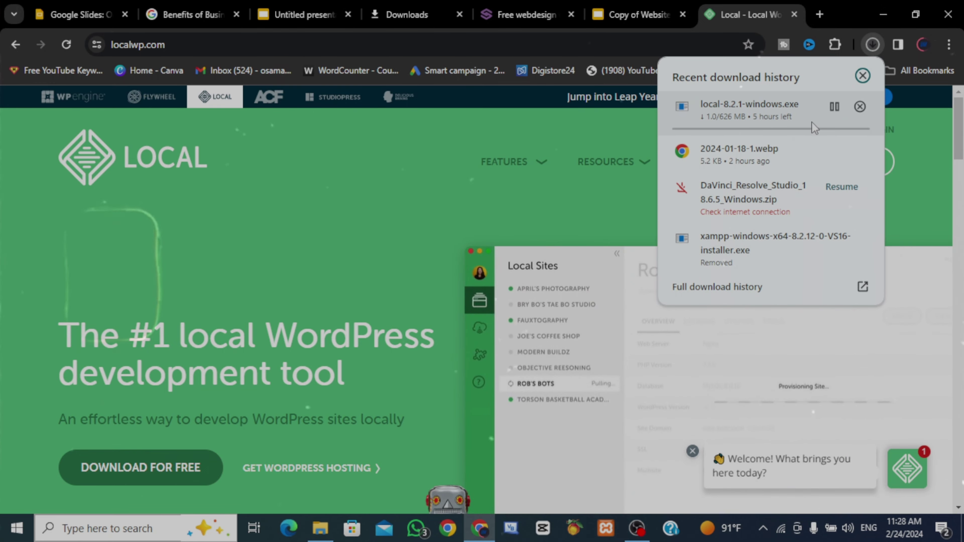
pyautogui.click(860, 106)
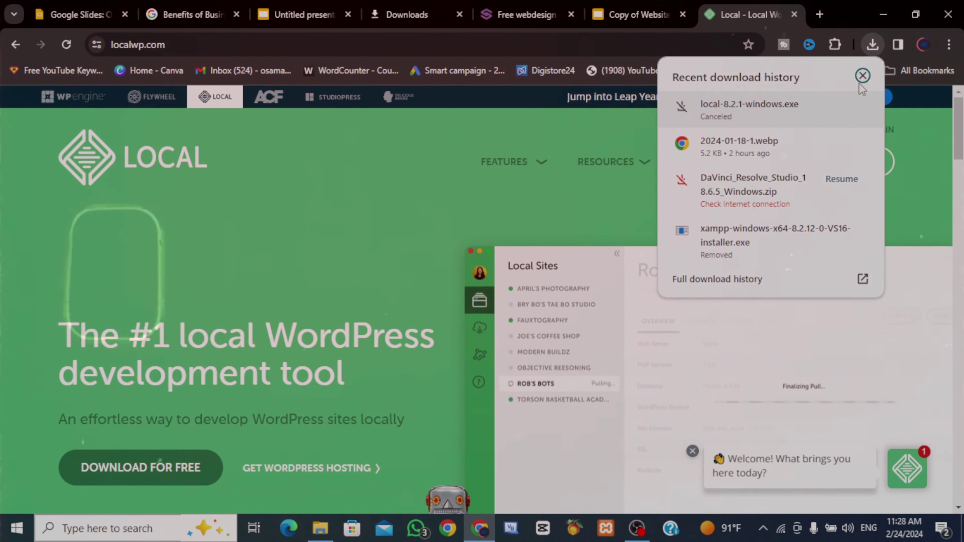
pyautogui.click(862, 75)
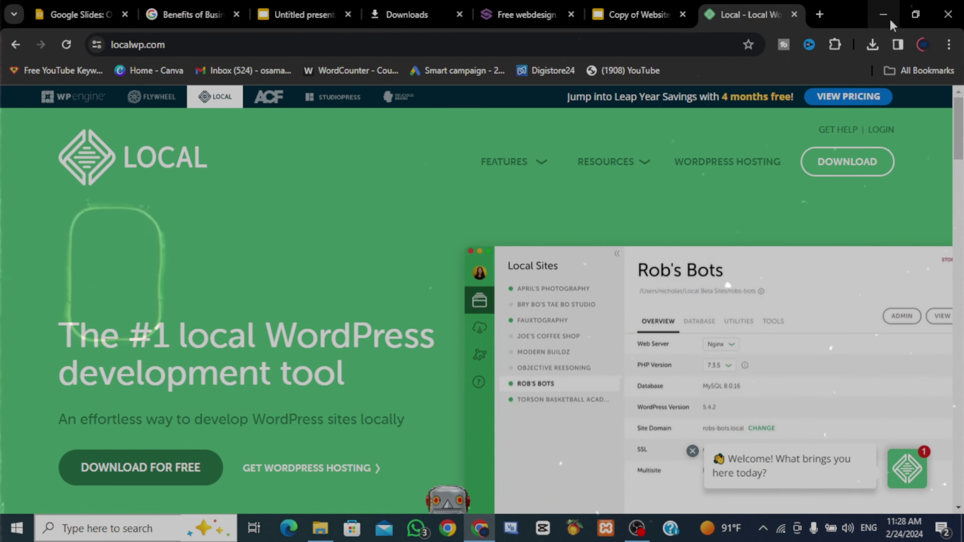
pyautogui.click(883, 14)
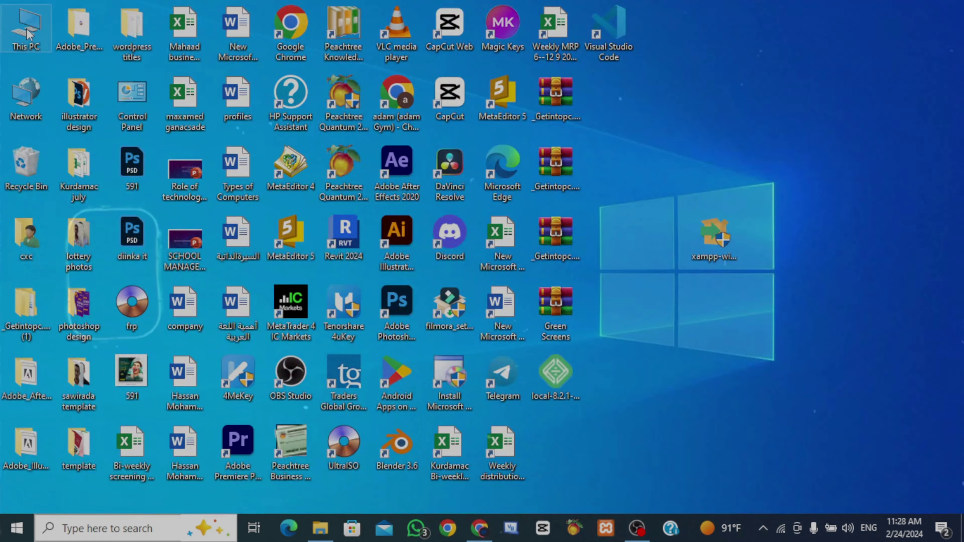
pyautogui.doubleClick(28, 34)
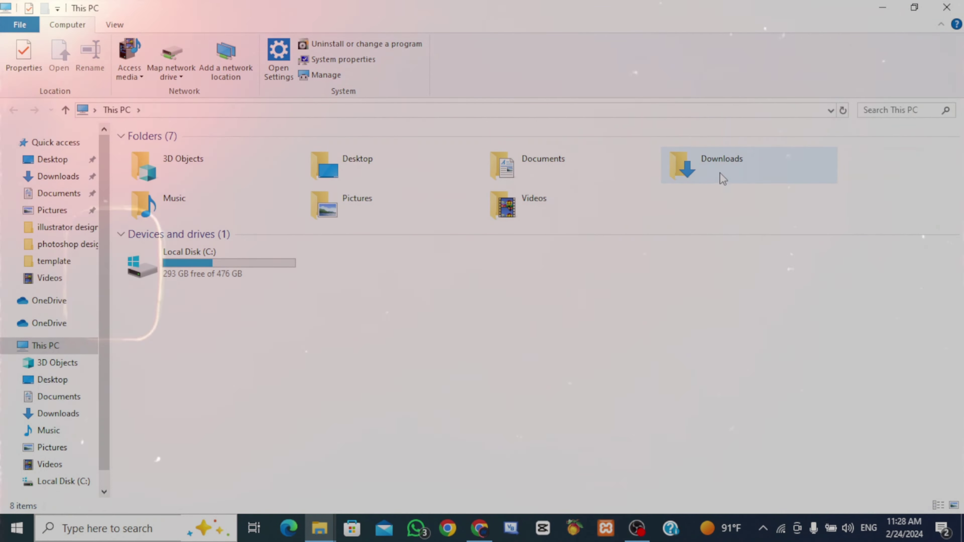
pyautogui.click(729, 173)
pyautogui.doubleClick(729, 173)
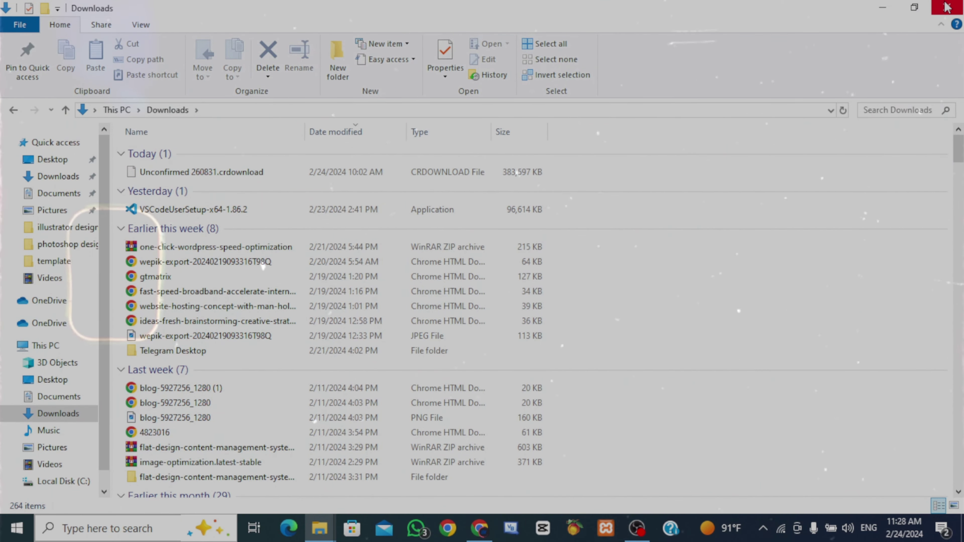
pyautogui.click(944, 7)
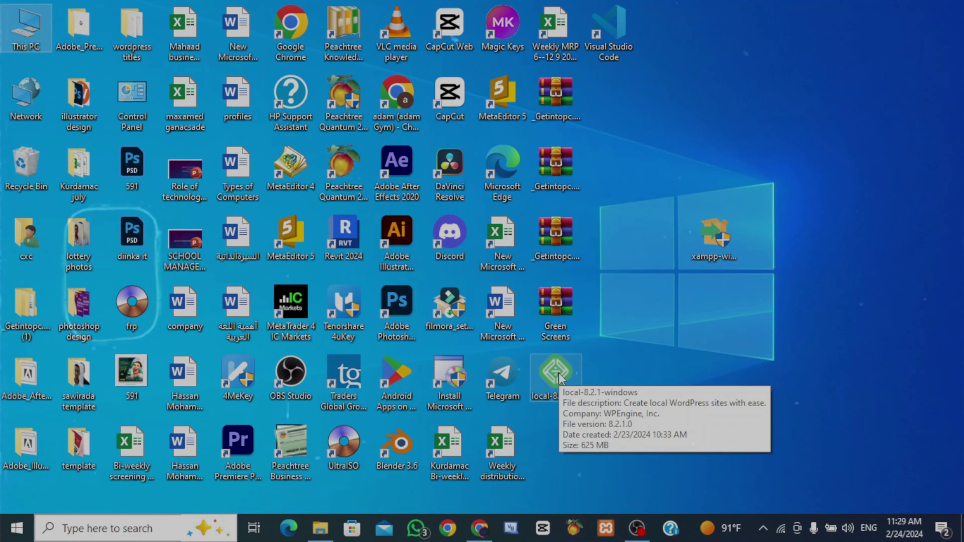
pyautogui.click(560, 378)
# - Run the local-8.2.1-windows installer with 'Only for me' in the default folder, then launch Local
pyautogui.doubleClick(560, 378)
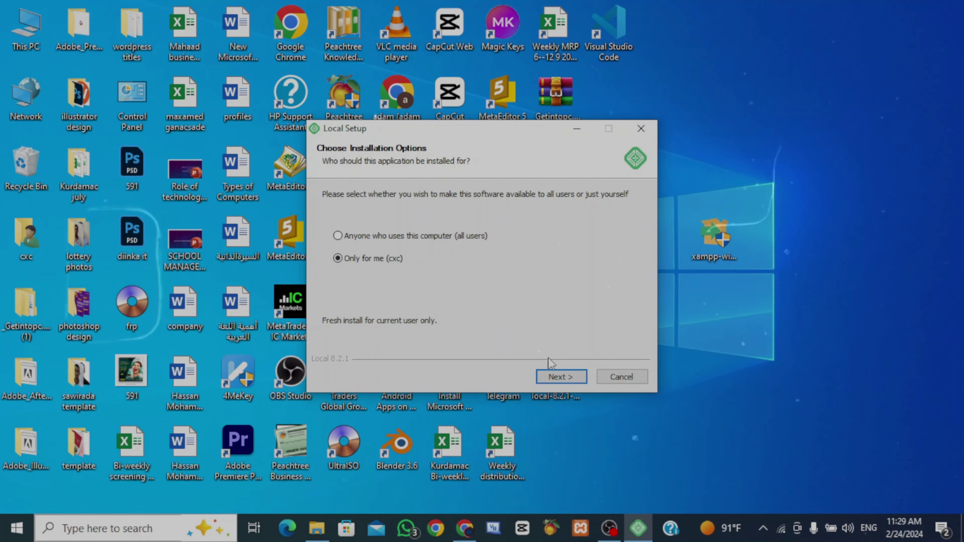
pyautogui.click(561, 377)
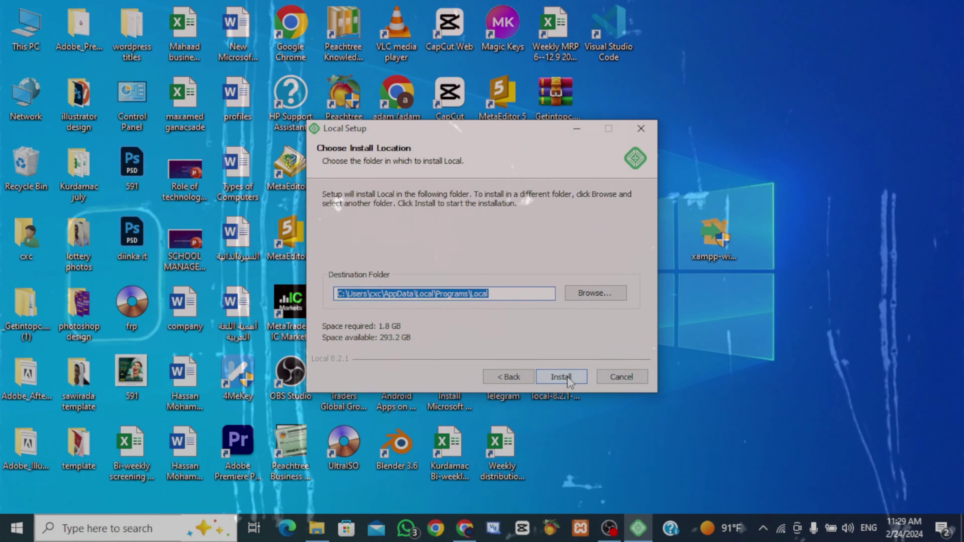
pyautogui.click(568, 378)
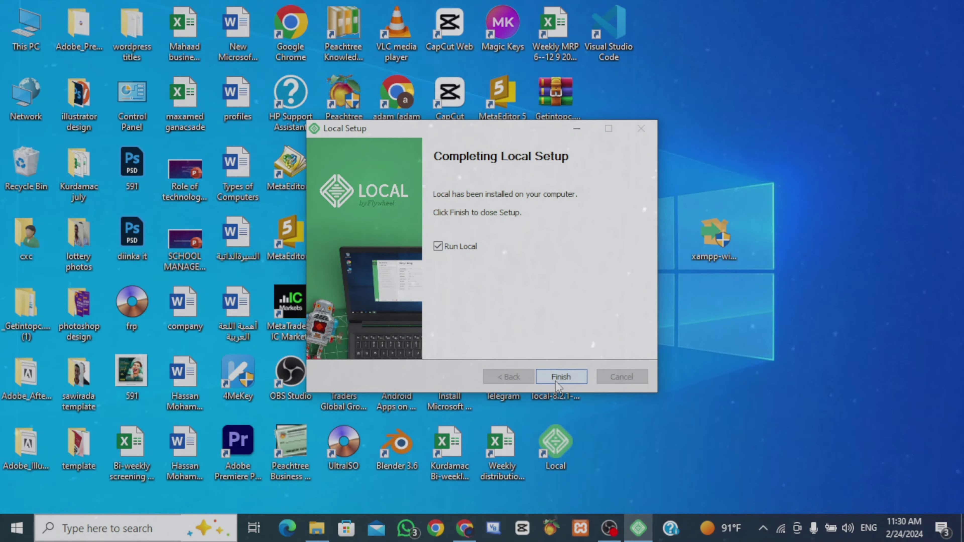
pyautogui.click(556, 378)
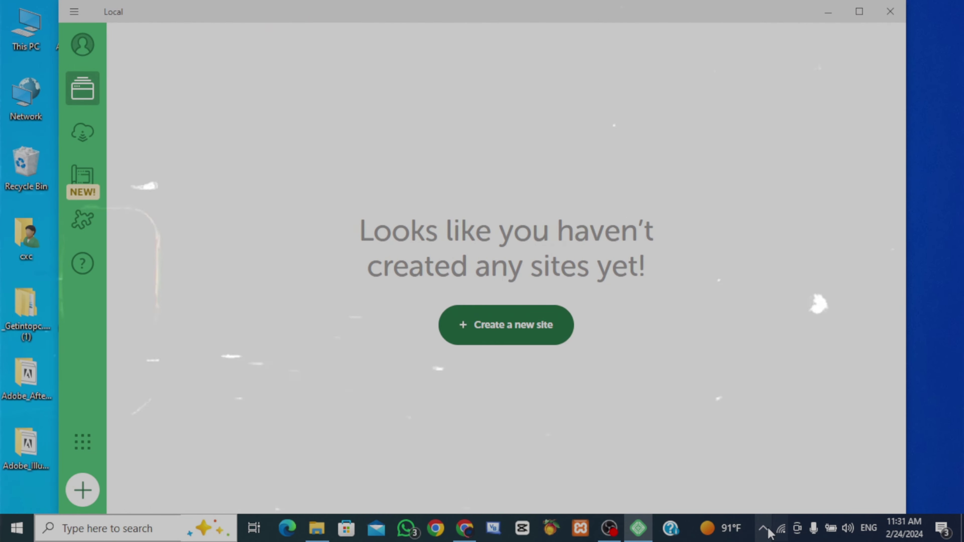
# - Open Windows Security from the hidden system tray icons
pyautogui.click(763, 528)
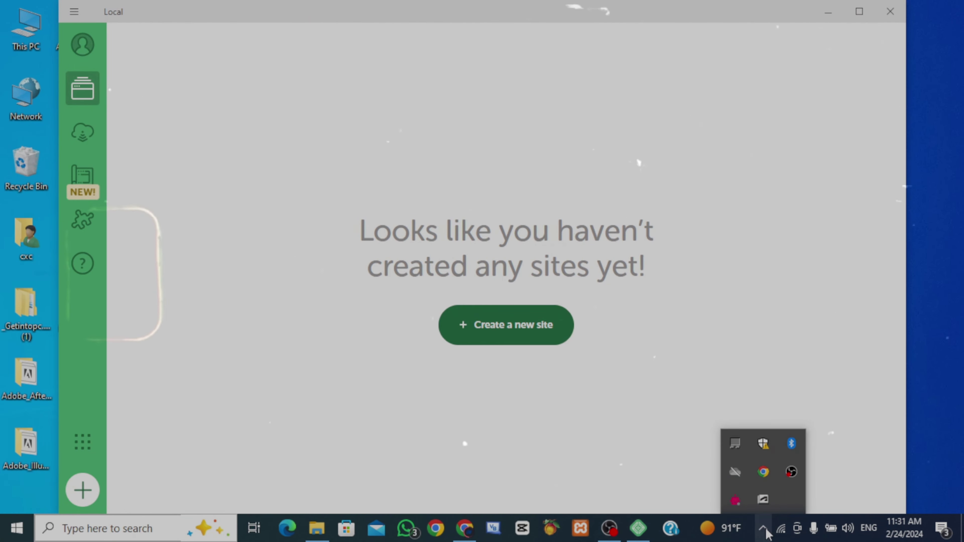
pyautogui.click(763, 444)
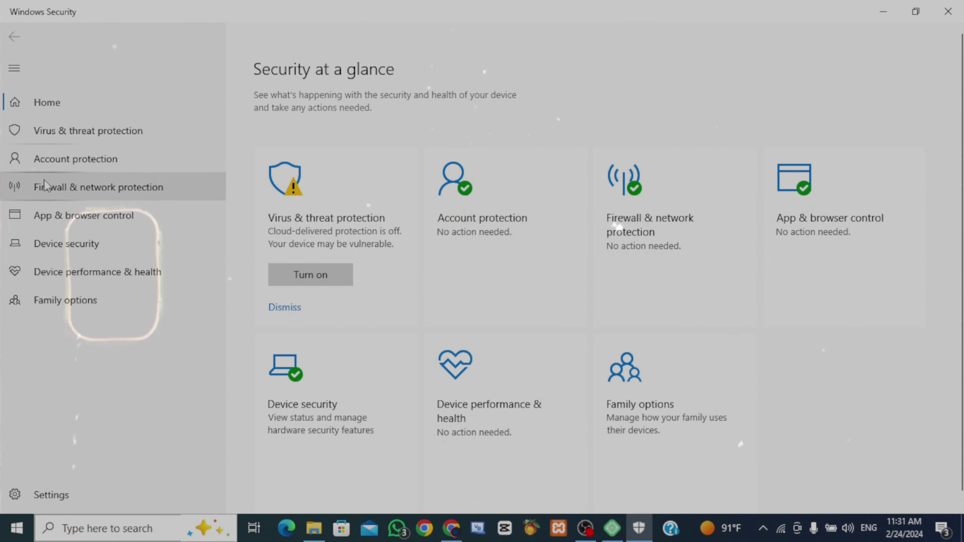
# - Switch Real-time protection Off in Virus & threat protection settings, then close Windows Security
pyautogui.click(61, 130)
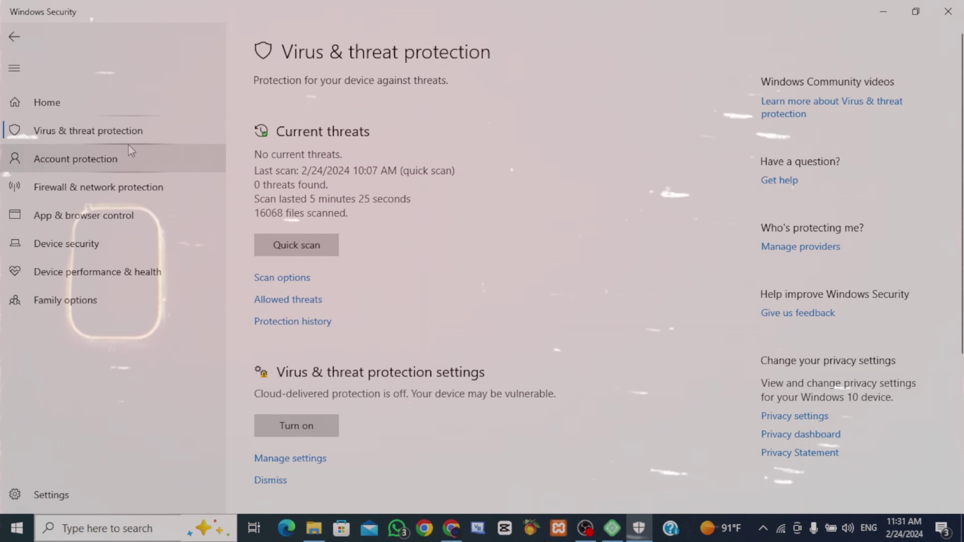
pyautogui.click(291, 460)
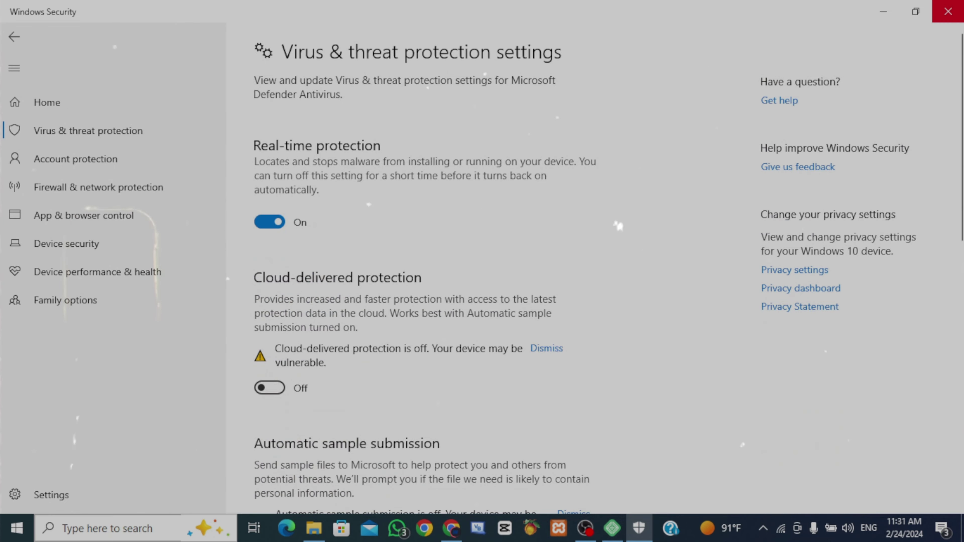
pyautogui.click(86, 130)
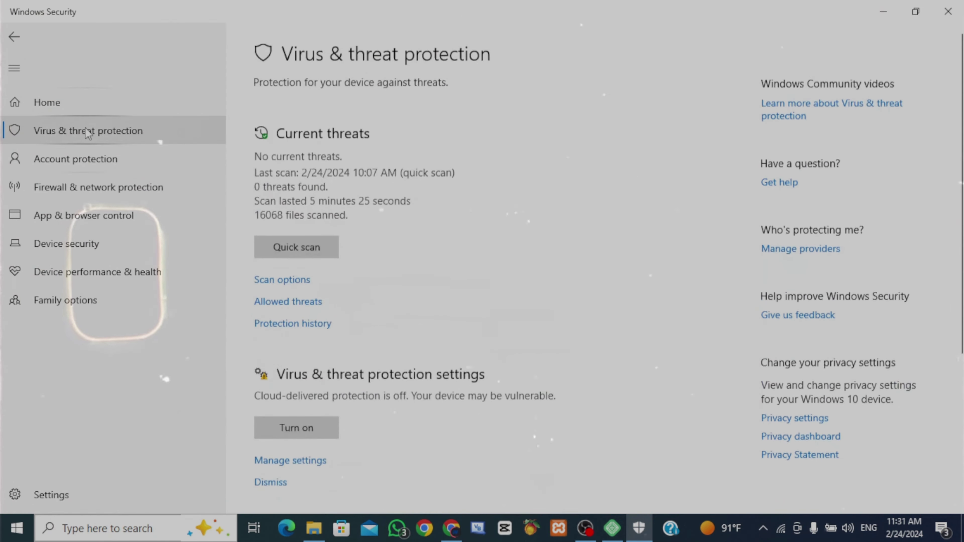
pyautogui.click(286, 462)
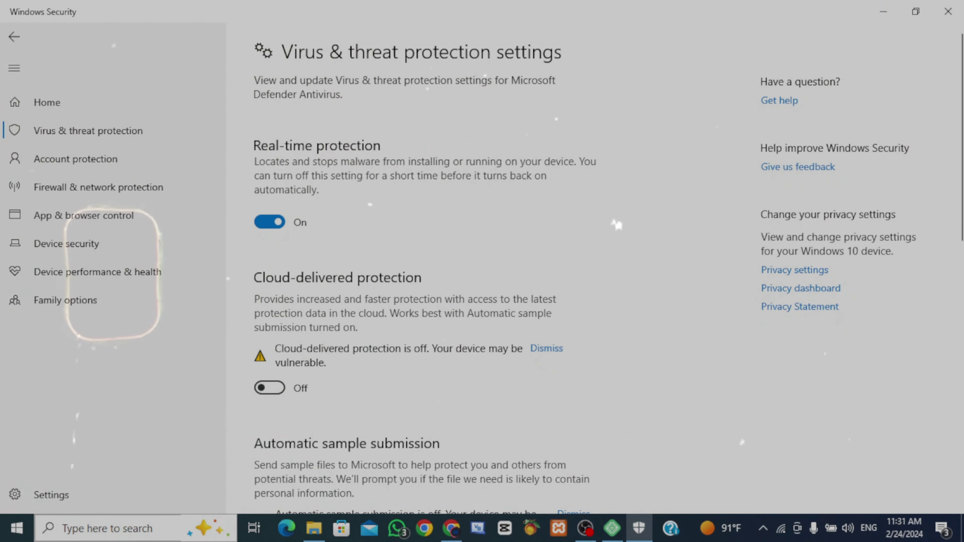
pyautogui.scroll(-10, 933, 251)
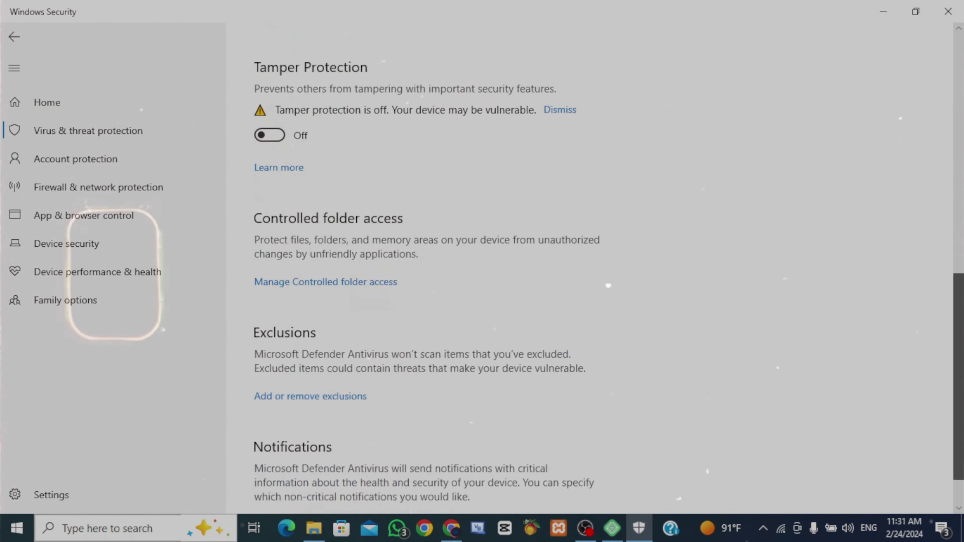
pyautogui.scroll(10, 607, 256)
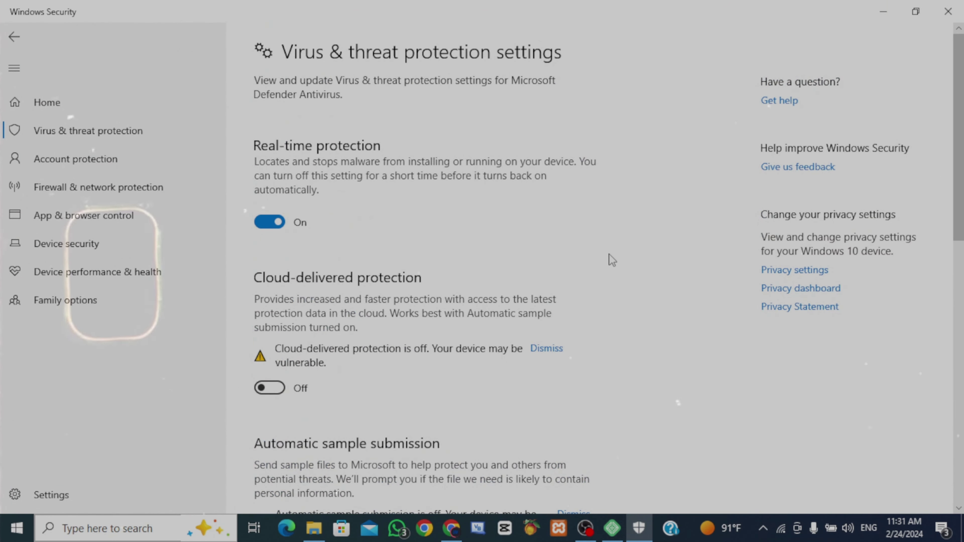
pyautogui.click(262, 222)
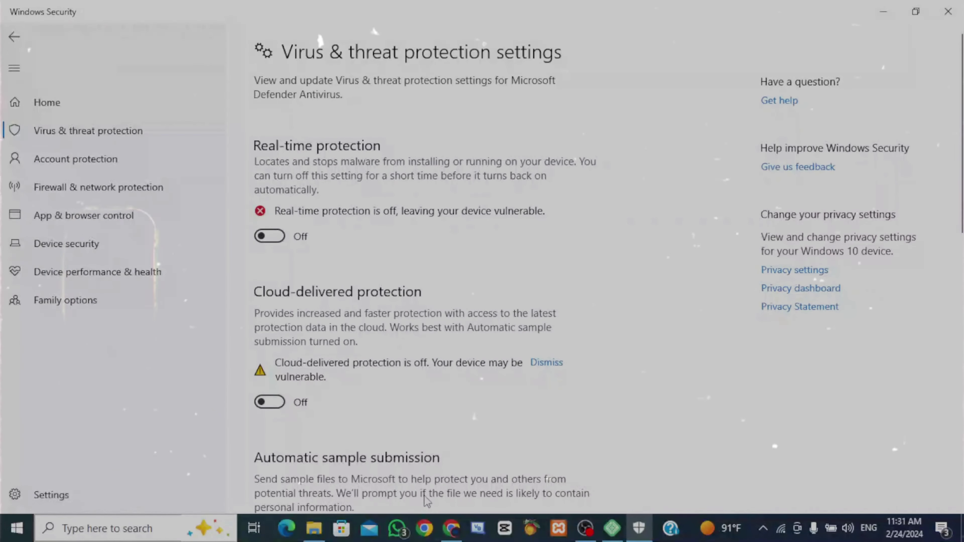
pyautogui.hotkey('alt', 'F4')
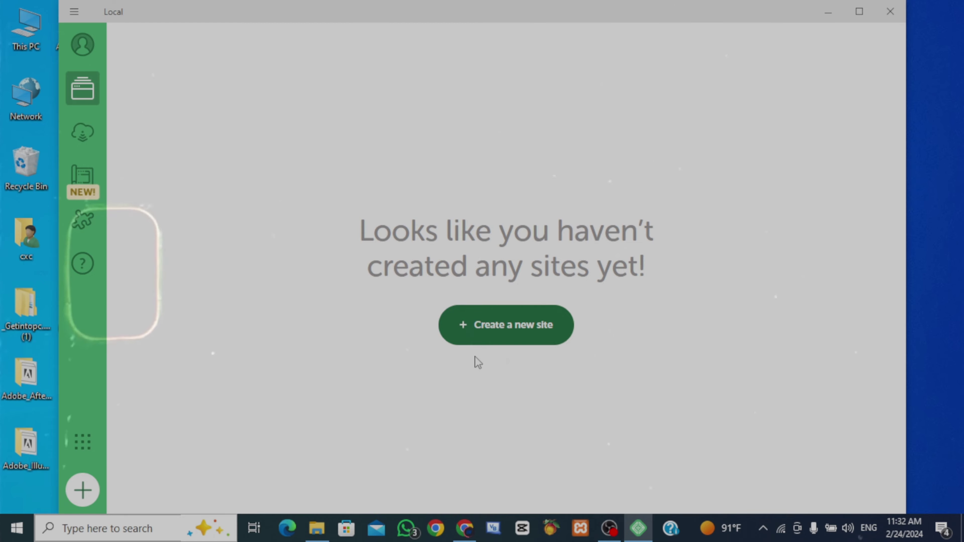
# - Start a brand-new site named 'websameeye' and keep the Preferred environment
pyautogui.click(522, 339)
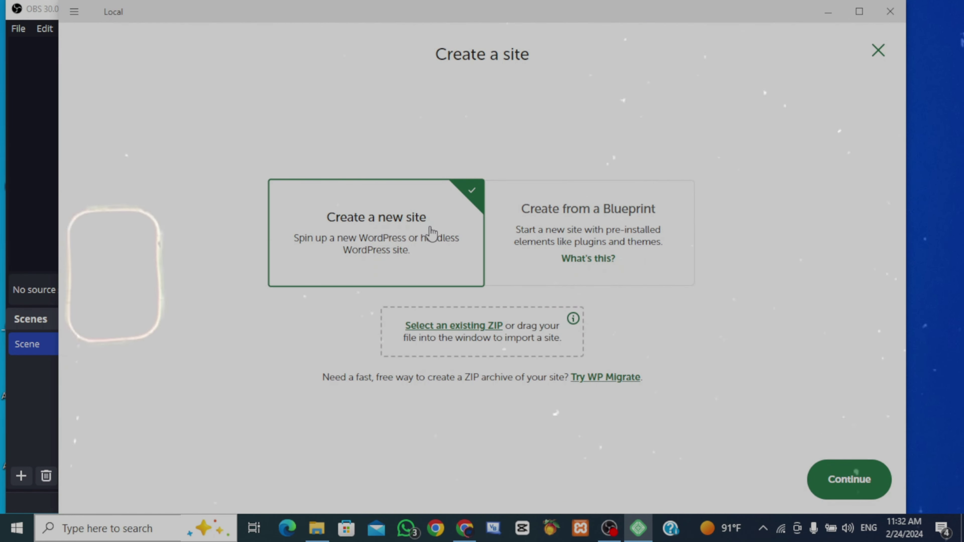
pyautogui.click(857, 490)
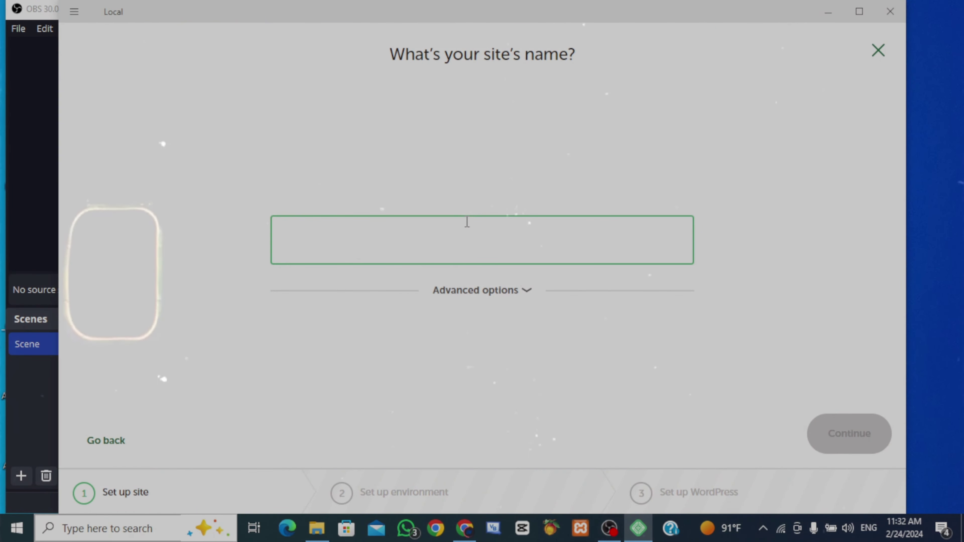
pyautogui.write('websame')
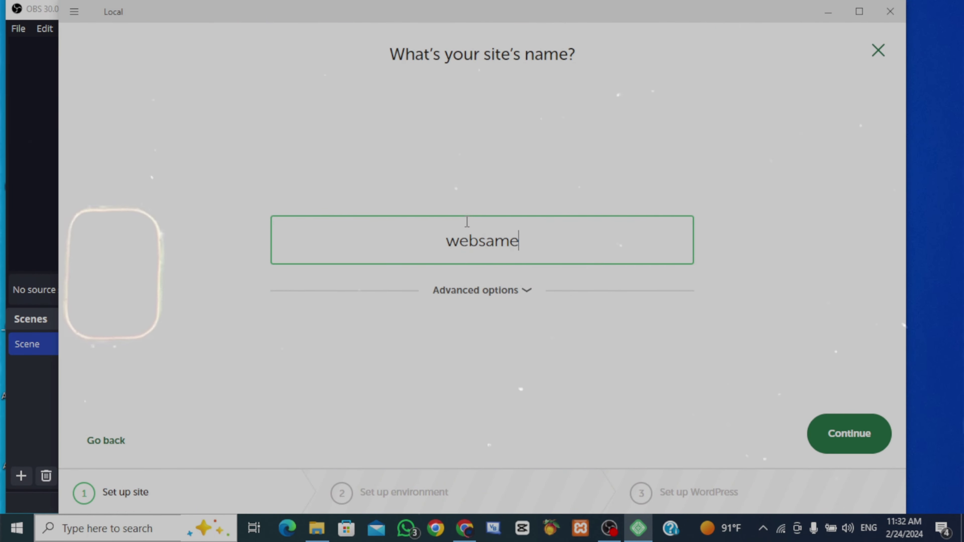
pyautogui.click(860, 441)
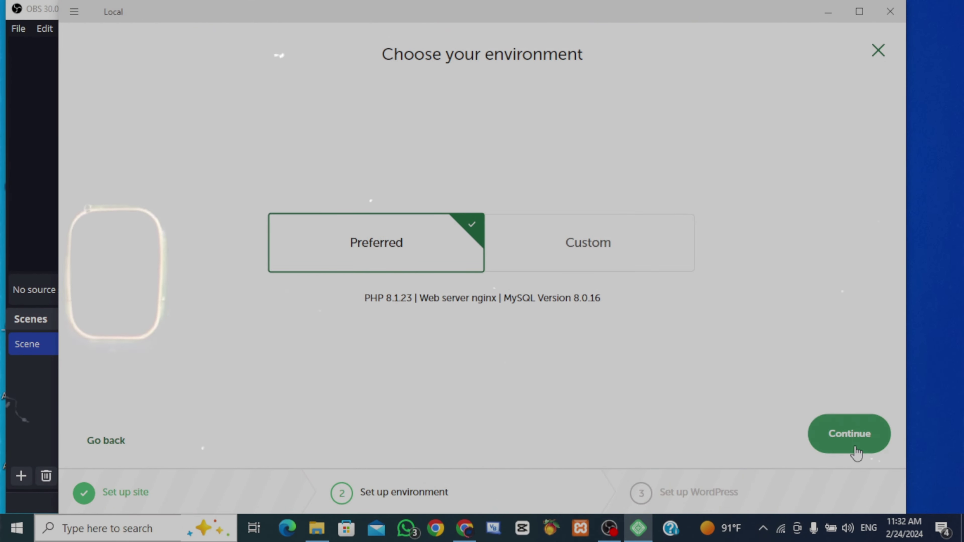
pyautogui.click(853, 448)
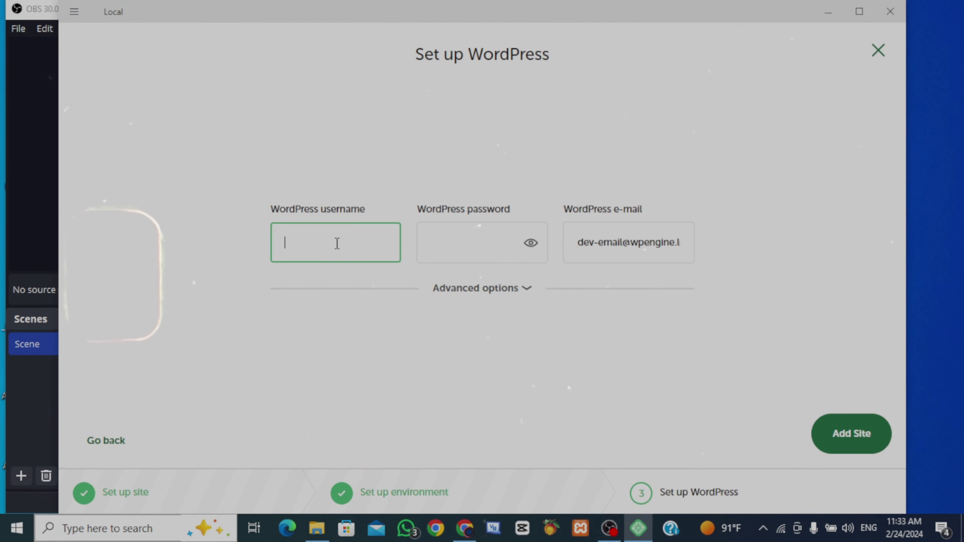
# - Enter username admin and a password, replace the default e-mail with yours, and add the site
pyautogui.write('dmin')
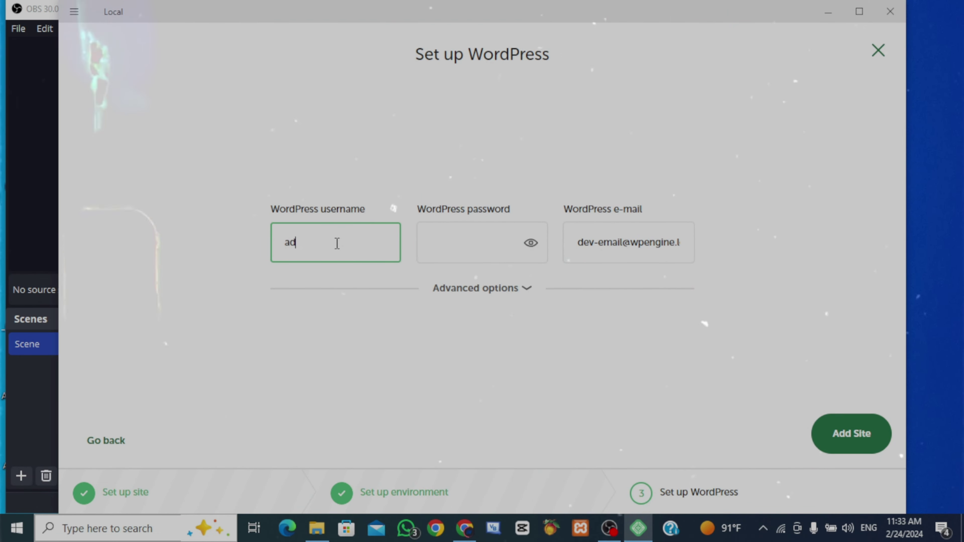
pyautogui.click(442, 242)
pyautogui.write('a')
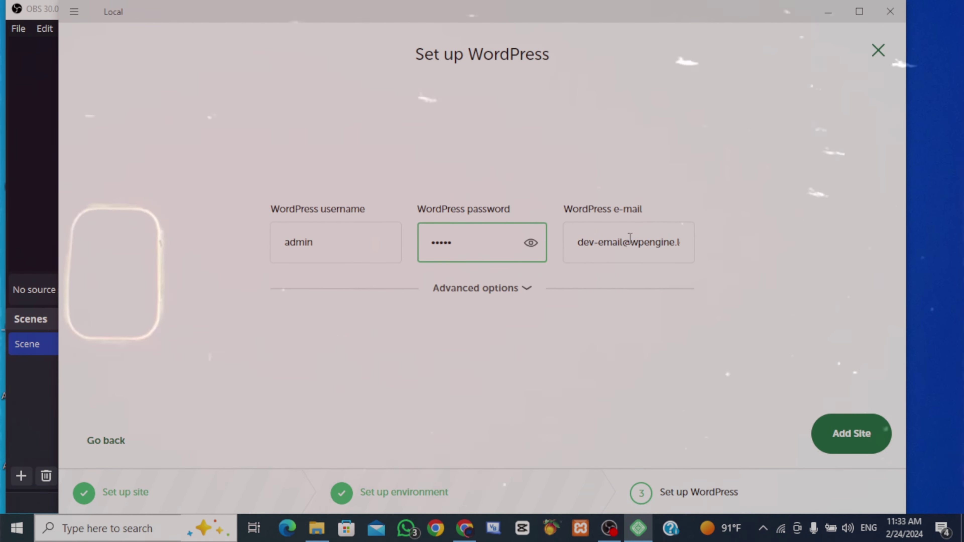
pyautogui.click(625, 247)
pyautogui.hotkey('ctrl', 'a')
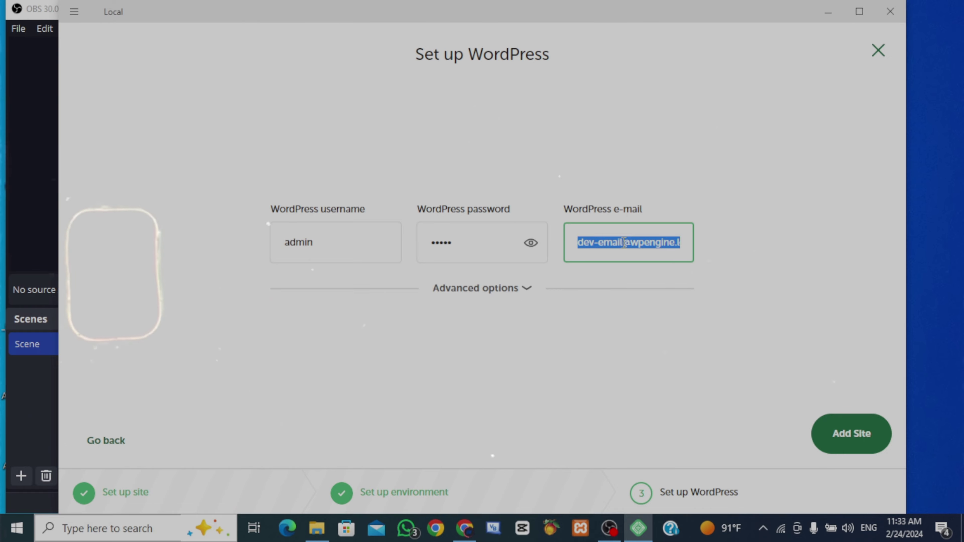
pyautogui.hotkey('ctrl', 'v')
pyautogui.click(853, 437)
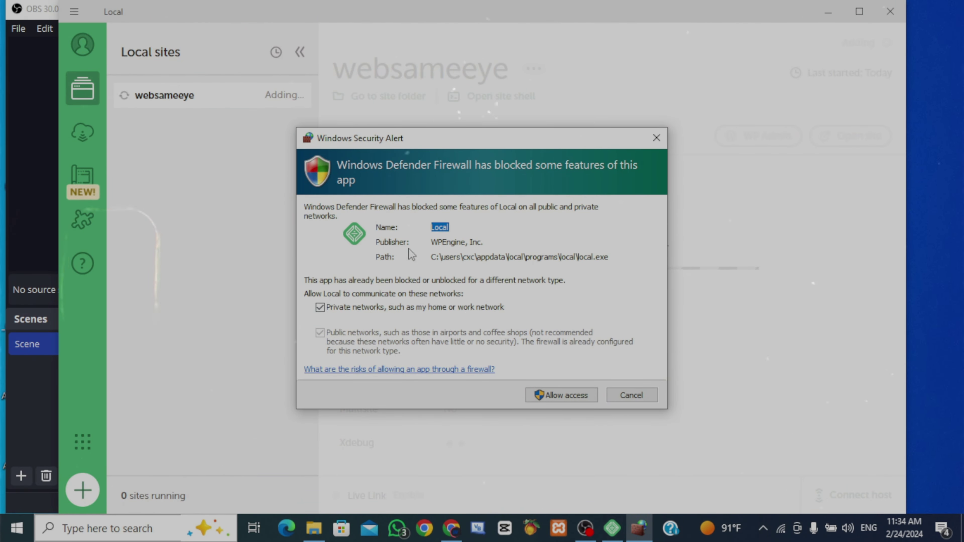
# - Allow Local through the Windows firewall and open websameeye's WP Admin in Chrome
pyautogui.click(574, 396)
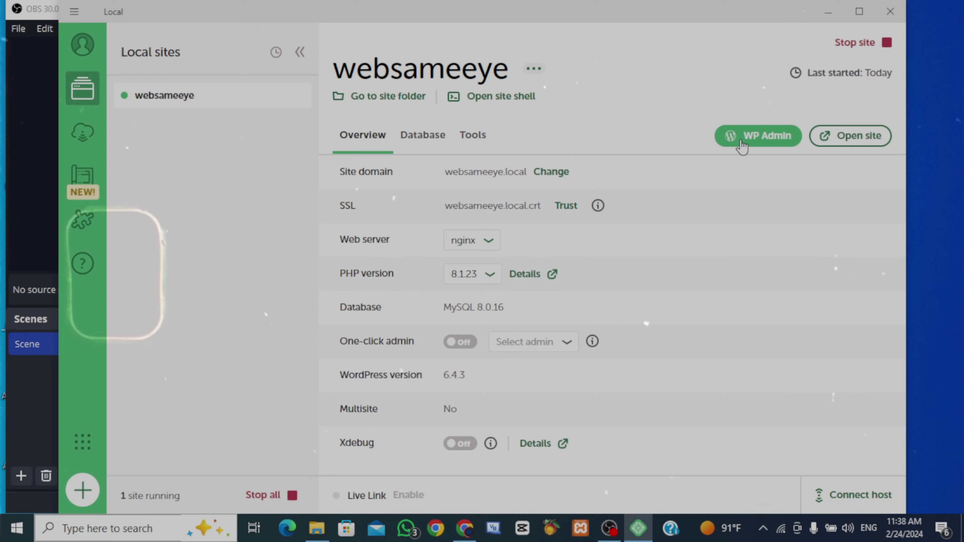
pyautogui.click(740, 138)
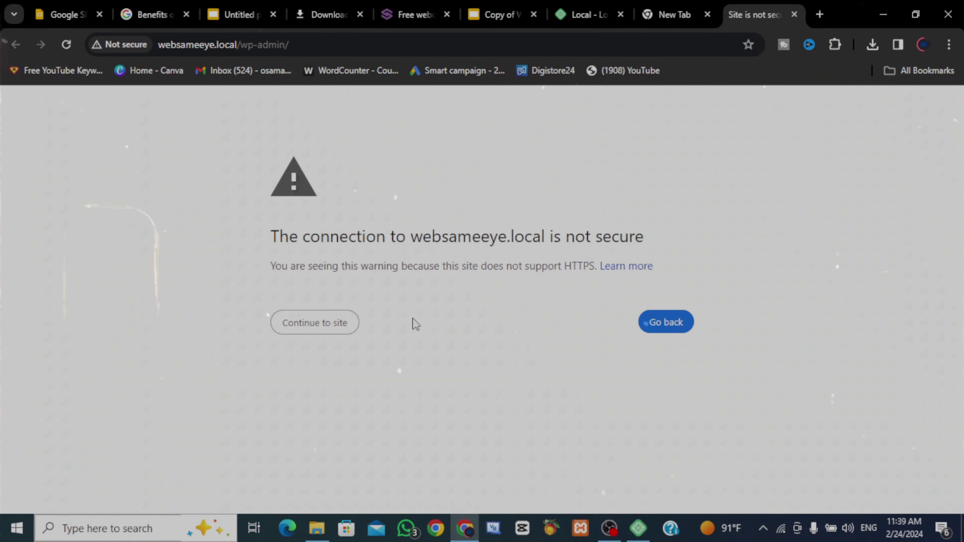
# - Bypass the not-secure warning and log in with username admin and the account password
pyautogui.click(319, 329)
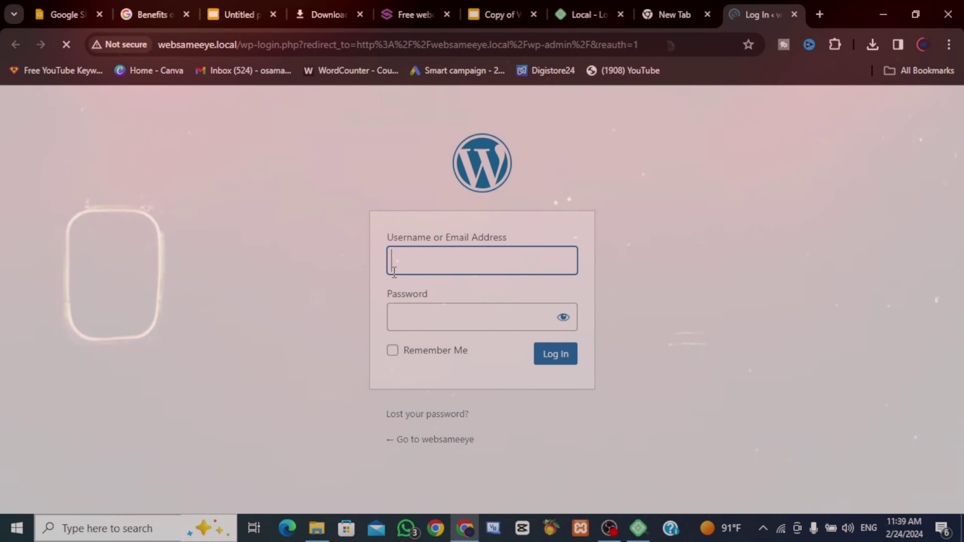
pyautogui.write('a')
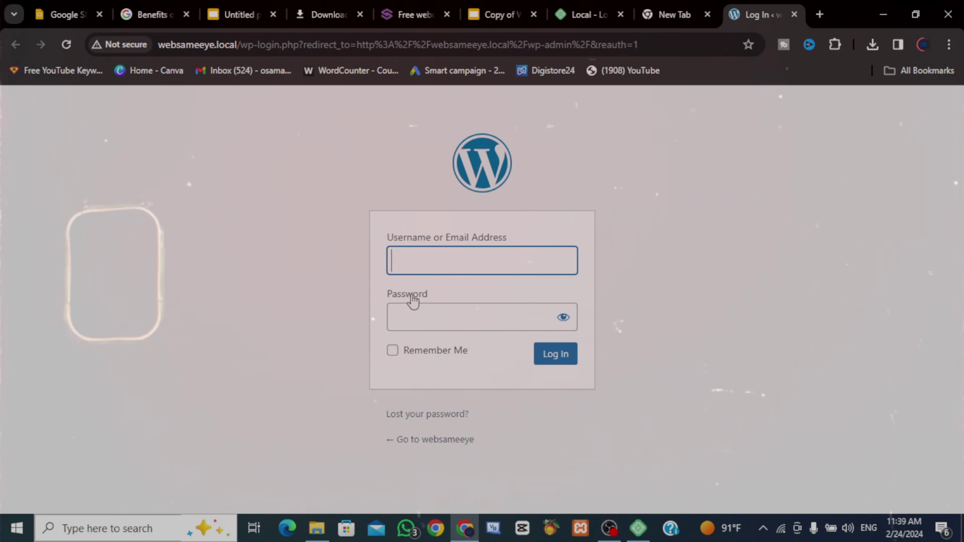
pyautogui.write('admin')
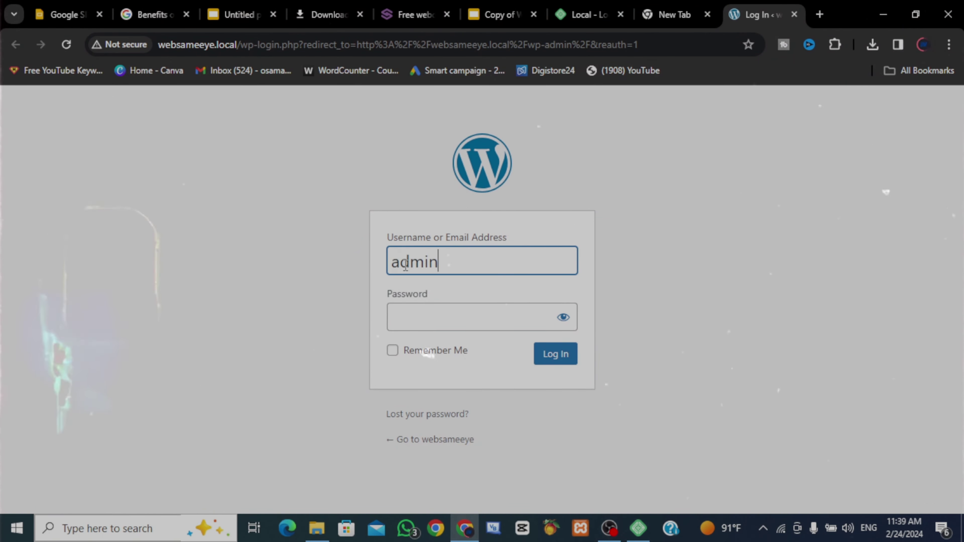
pyautogui.click(439, 320)
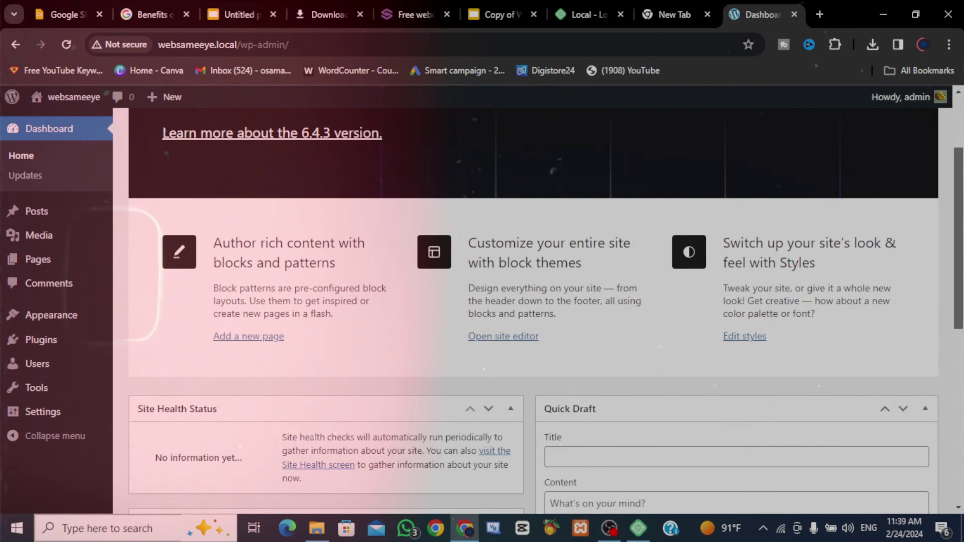
pyautogui.scroll(-5, 531, 304)
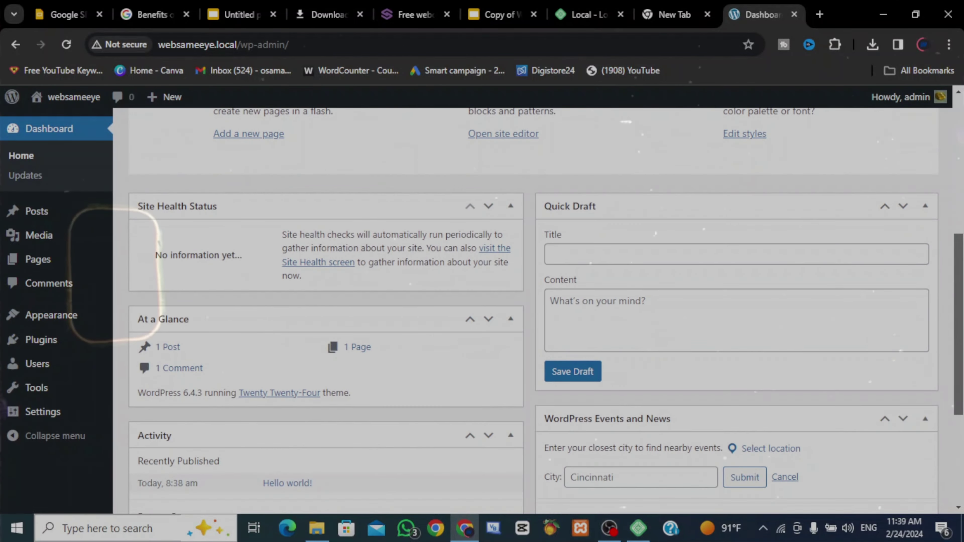
pyautogui.scroll(-1, 532, 303)
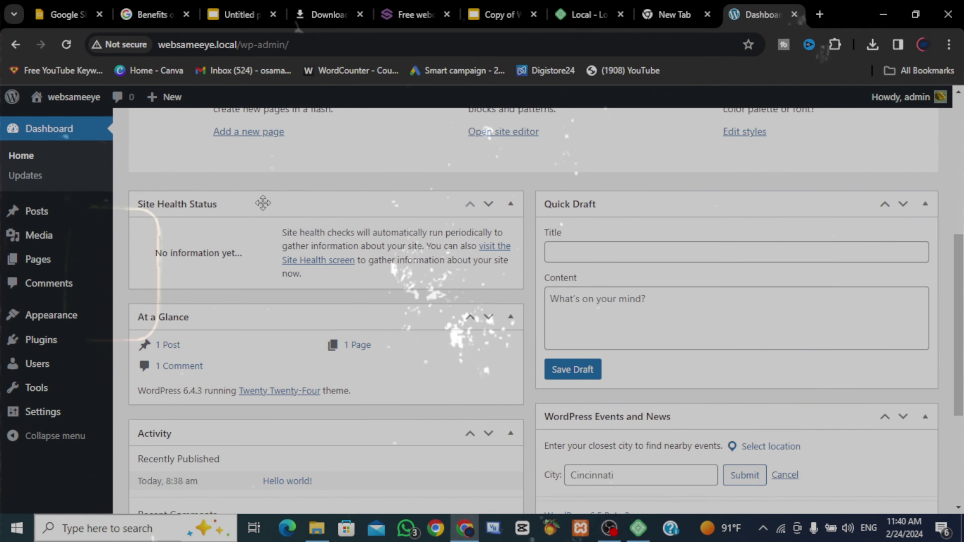
pyautogui.moveTo(75, 98)
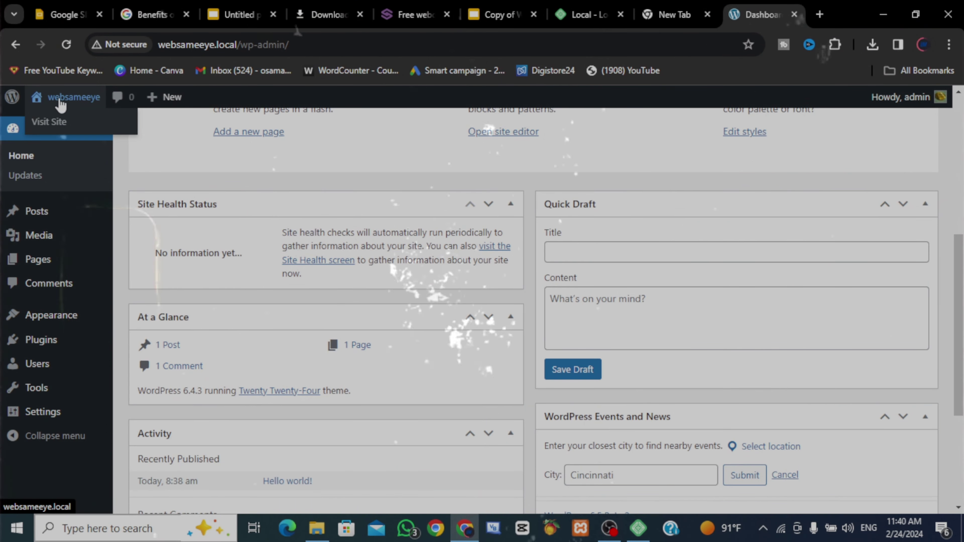
# - Open the Visit Site link in a new browser tab and switch to it
pyautogui.rightClick(54, 121)
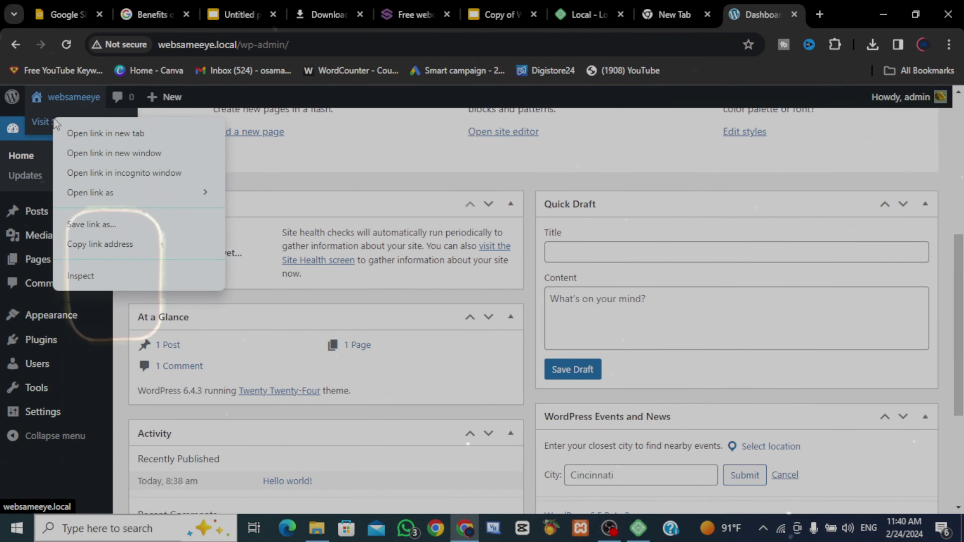
pyautogui.click(98, 134)
pyautogui.click(763, 14)
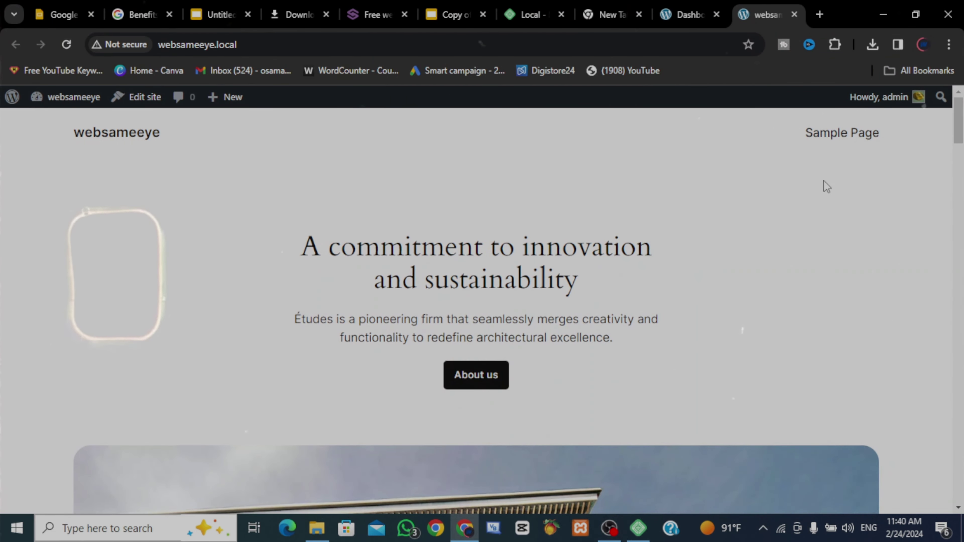
pyautogui.press('Tab')
pyautogui.press('Tab')
pyautogui.press('Tab')
pyautogui.press('Tab')
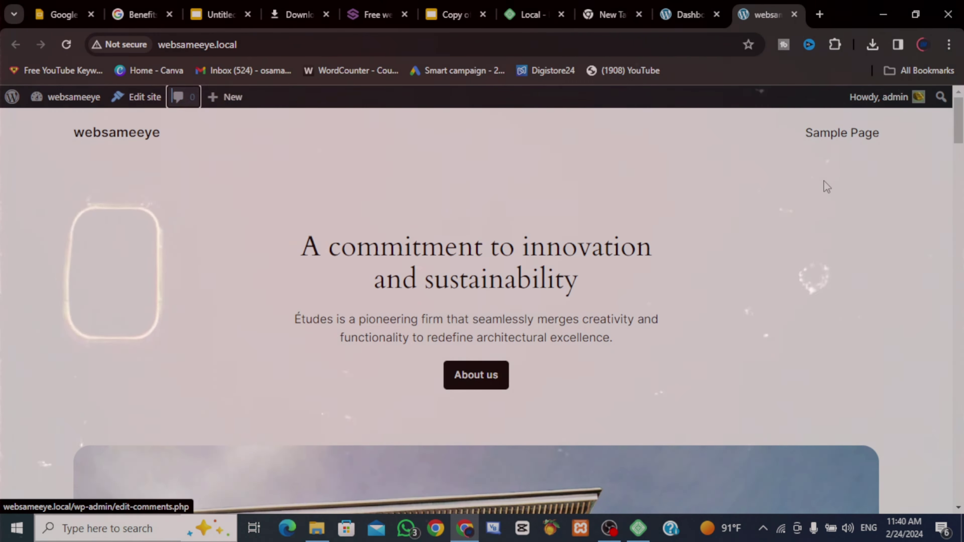
pyautogui.click(824, 181)
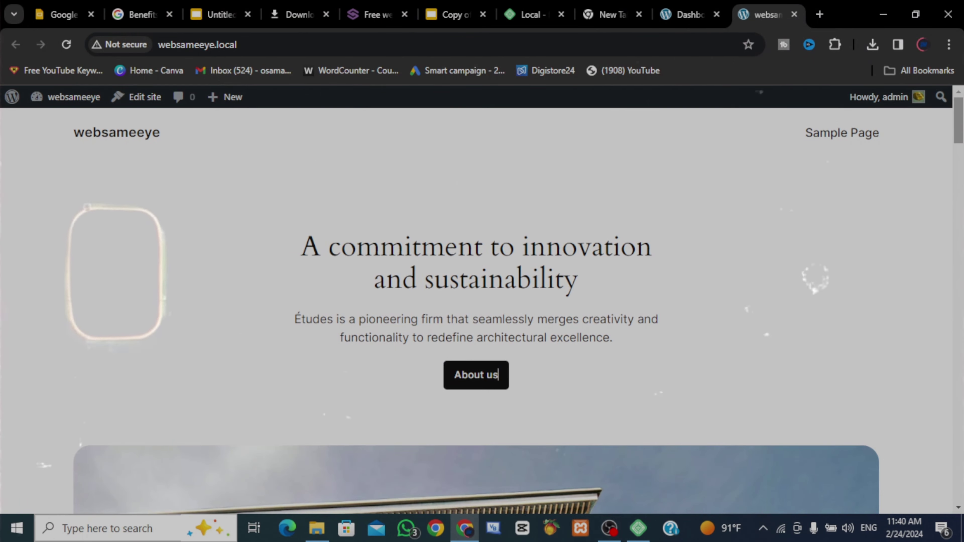
# - Scroll through the homepage's Twenty Twenty-Four sample content and back to the top
pyautogui.scroll(-20, 815, 283)
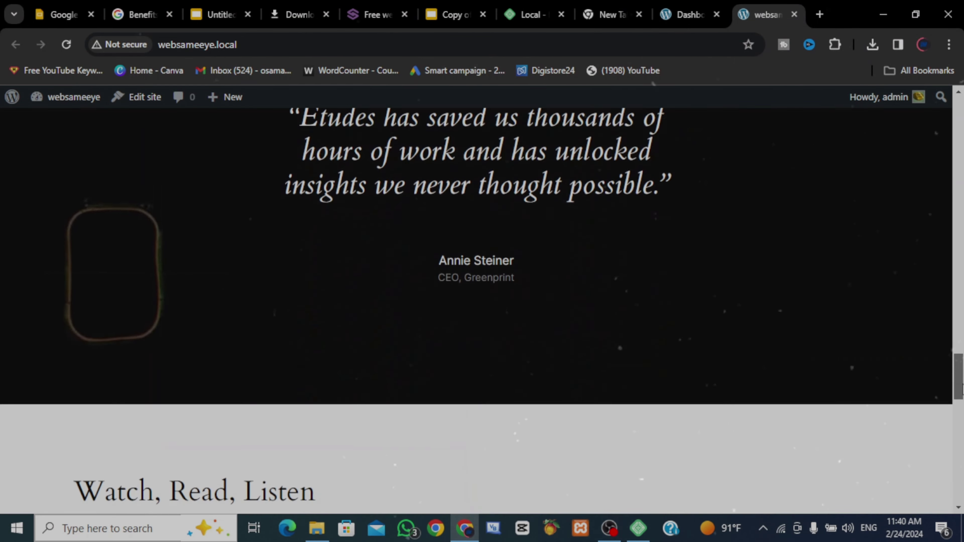
pyautogui.moveTo(962, 385); pyautogui.dragTo(959, 148)
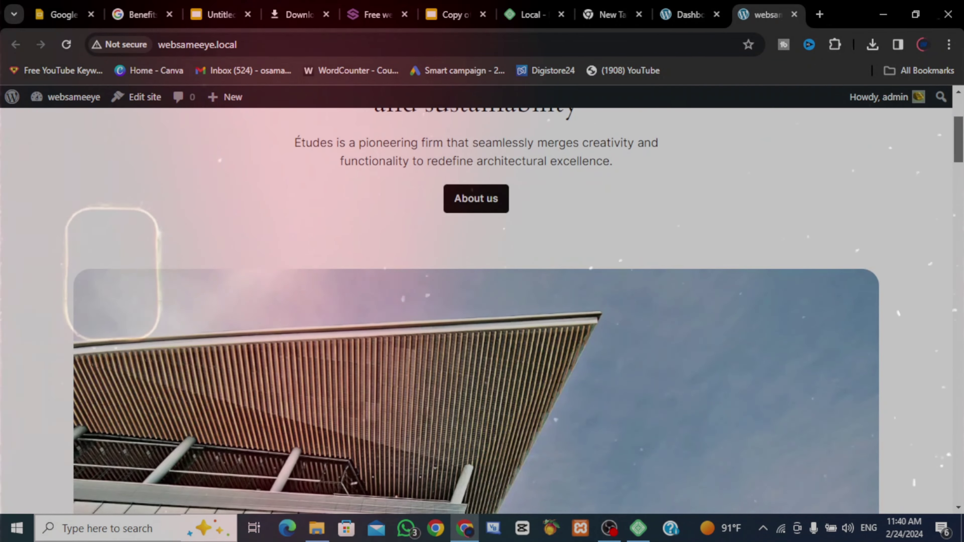
pyautogui.scroll(-20, 851, 293)
pyautogui.scroll(10, 850, 292)
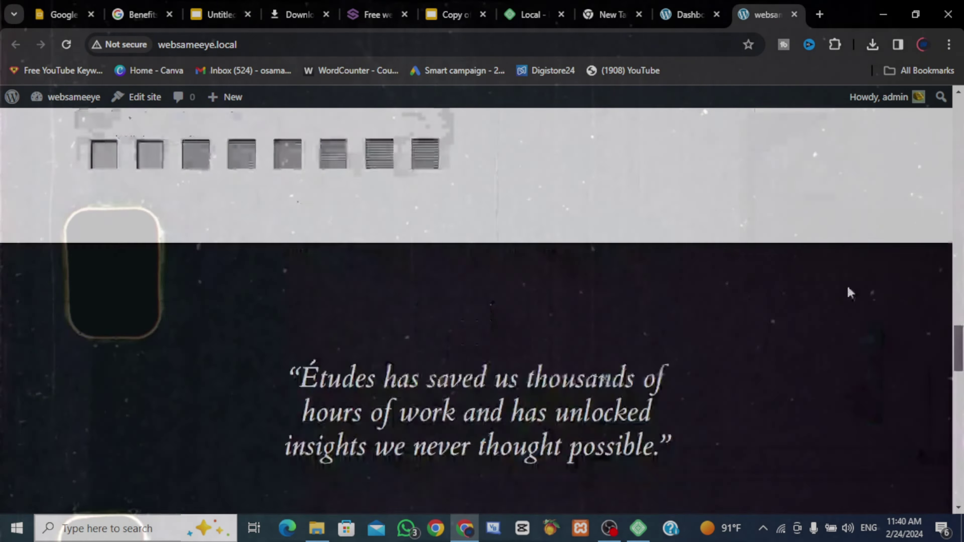
pyautogui.scroll(15, 850, 293)
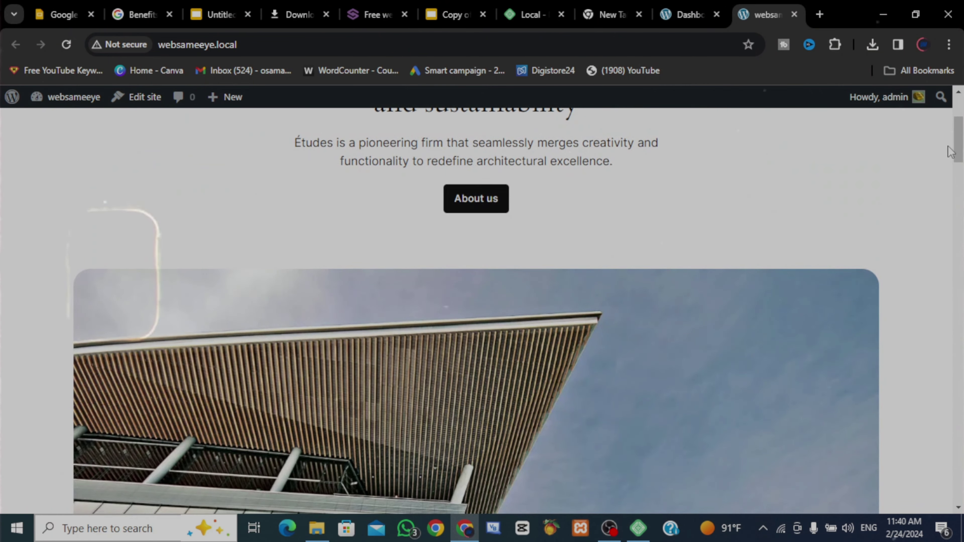
pyautogui.scroll(5, 761, 212)
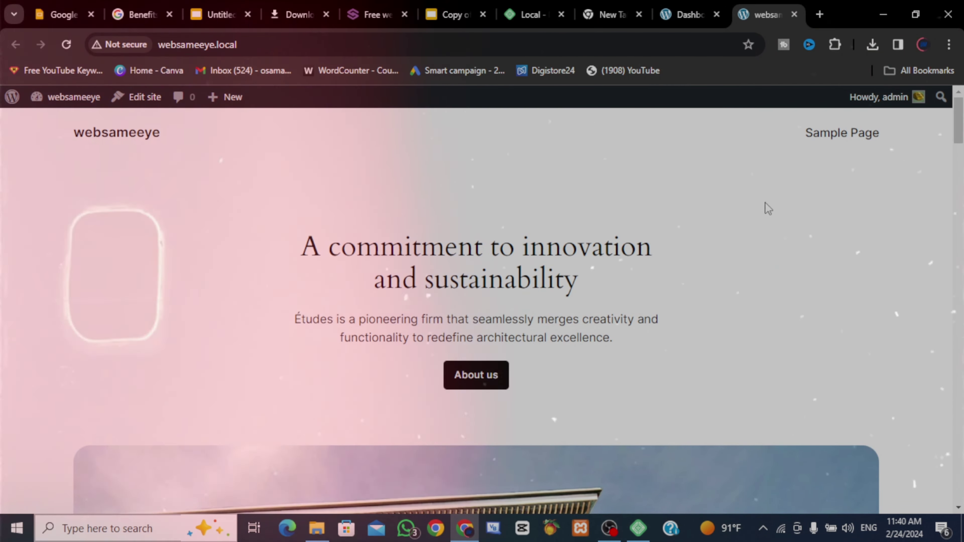